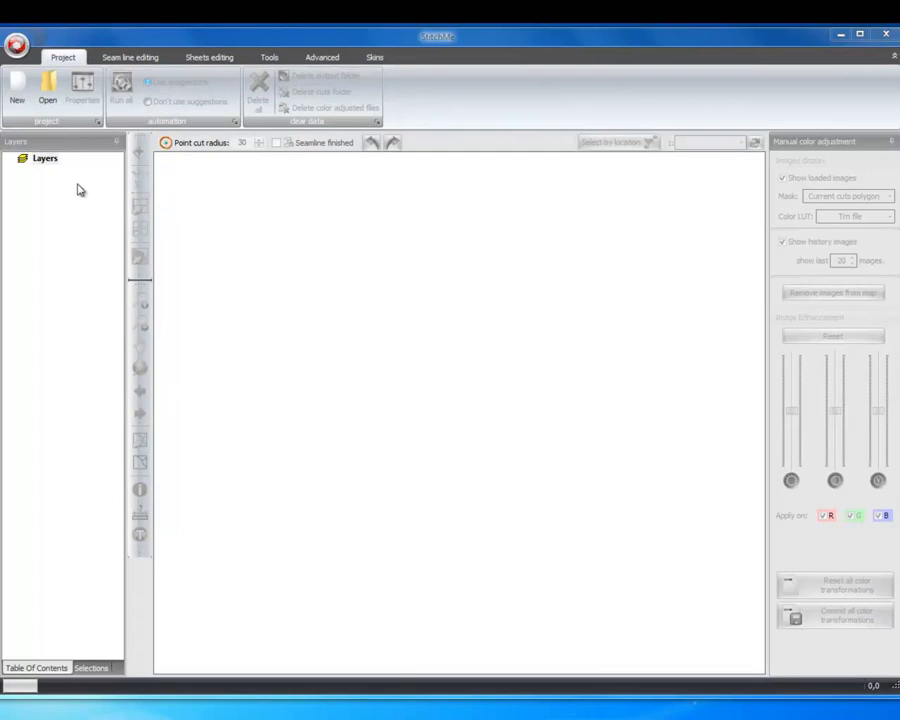
Start a new project and save its project file as Tutorial in the Tutorial_Sample folder.
left_click(16, 90)
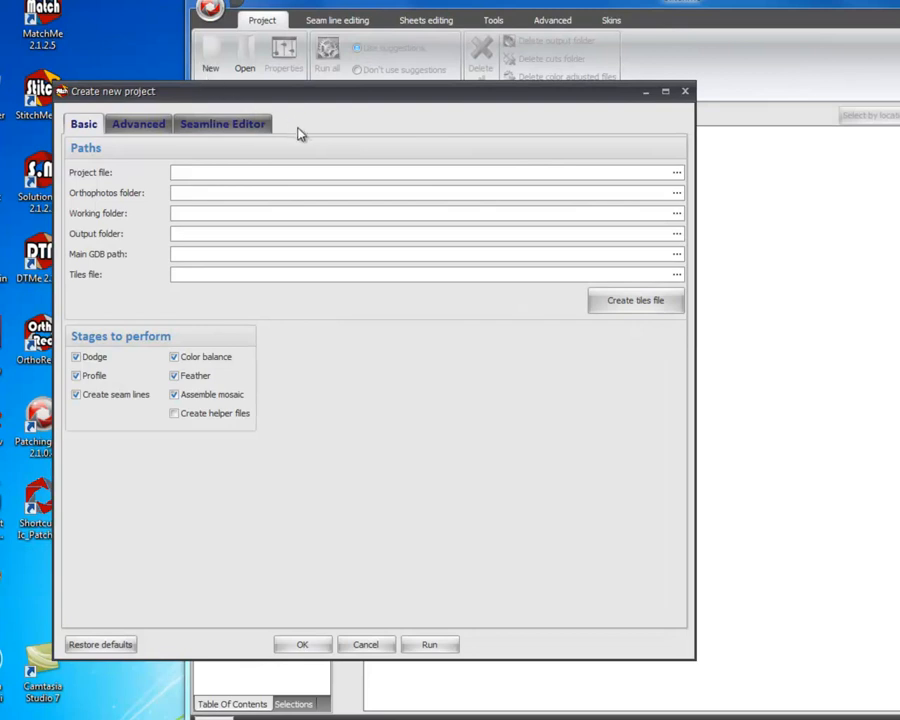
left_click(677, 173)
type("Tutorial")
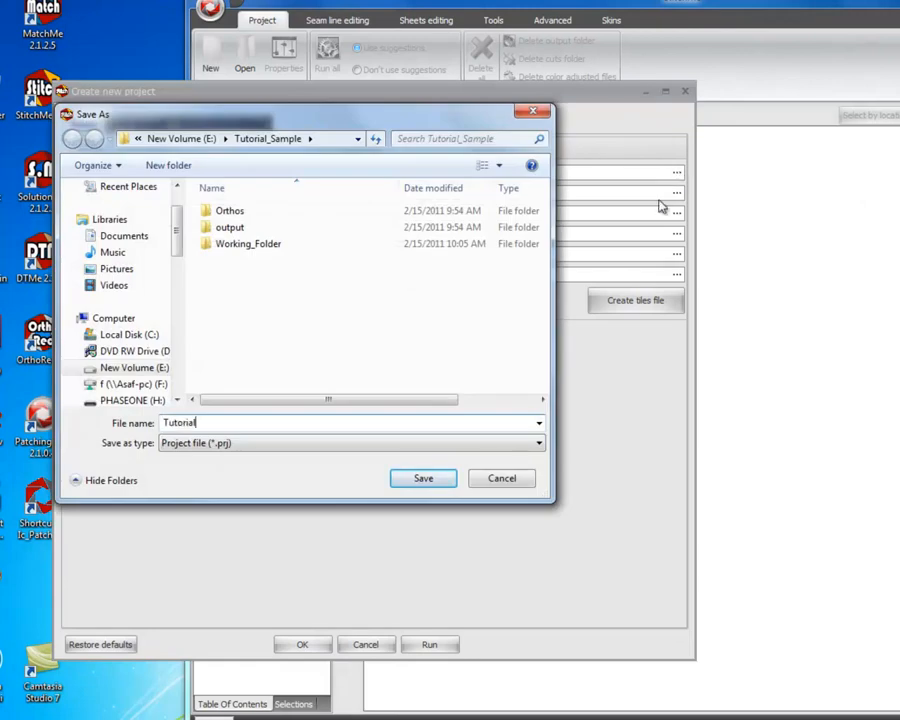
left_click(428, 478)
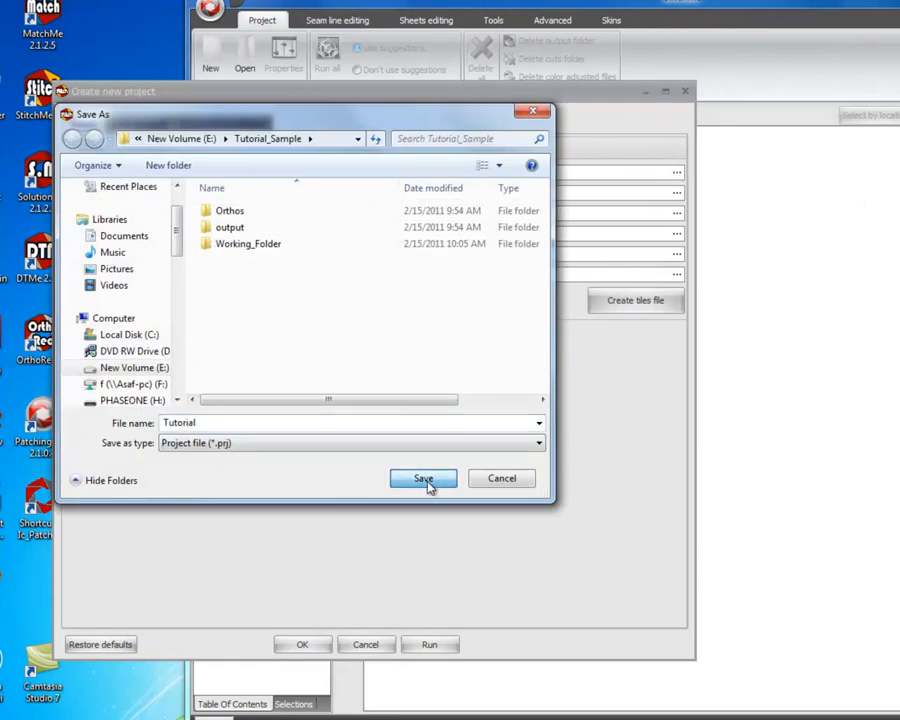
Set the project's orthophotos folder to E:\Tutorial_Sample\Orthos.
left_click(677, 195)
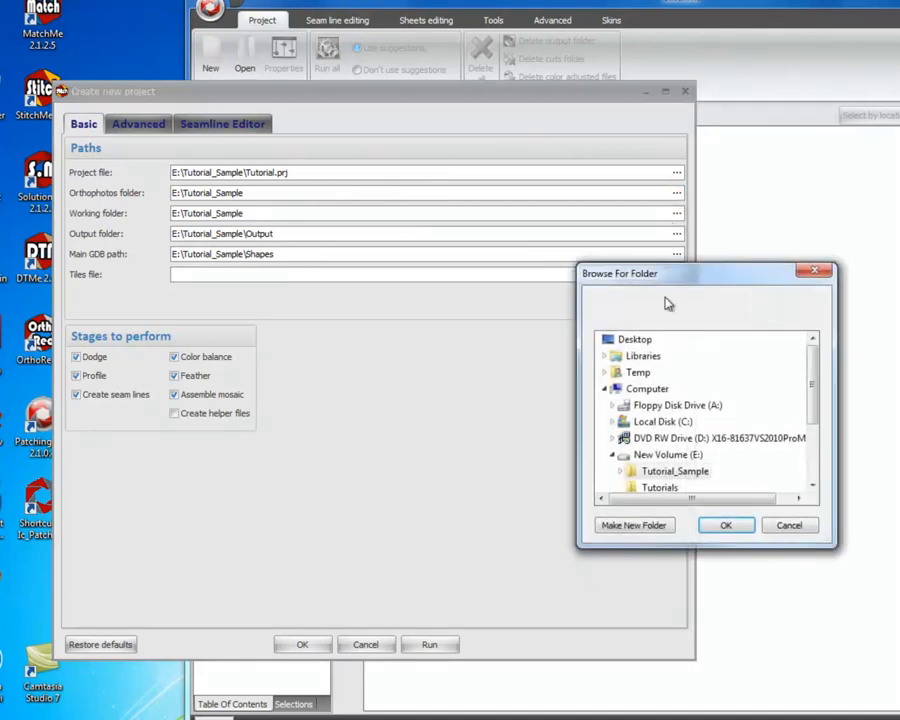
double_click(665, 471)
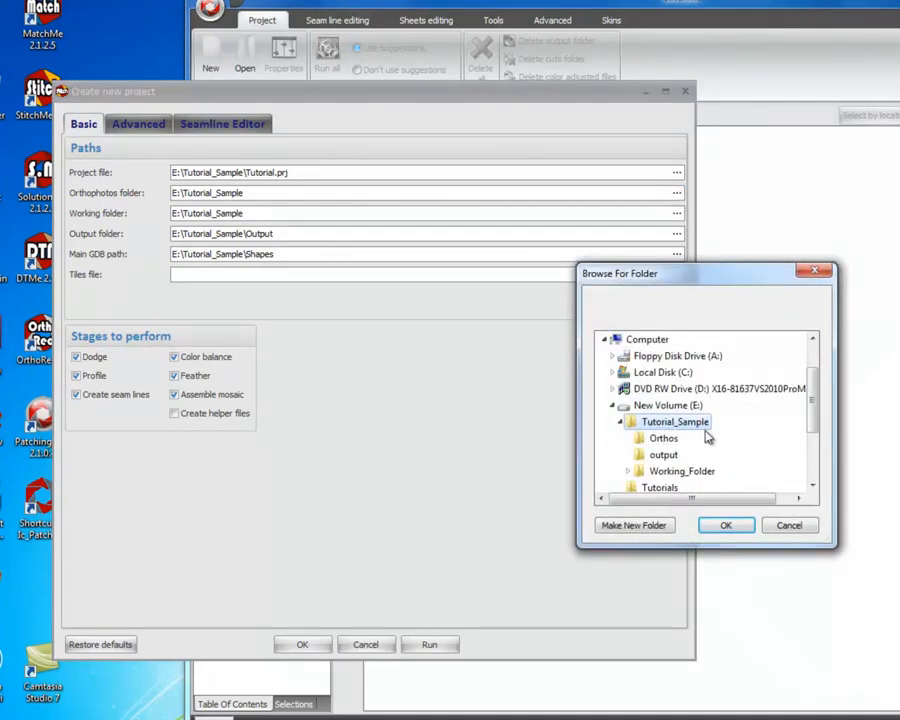
left_click(664, 440)
left_click(725, 526)
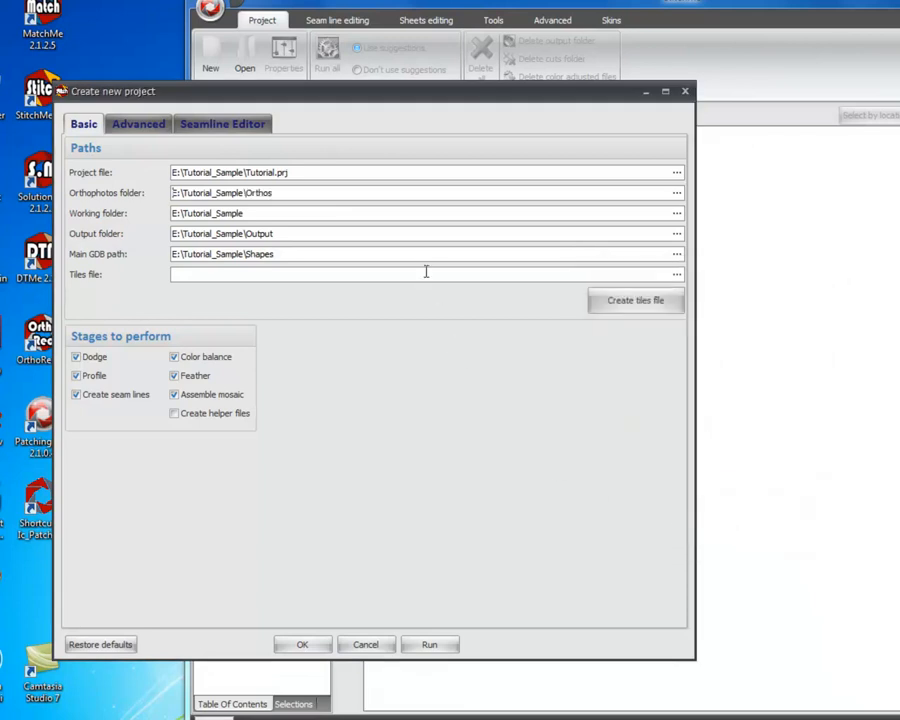
Set the project's working folder to E:\Tutorial_Sample\Working_Folder.
left_click(678, 214)
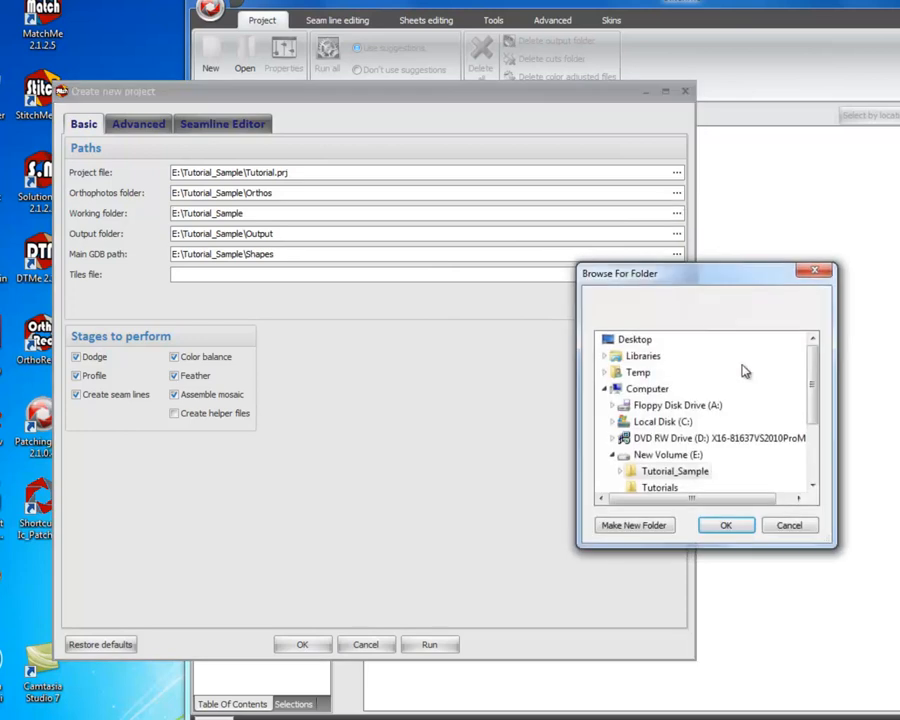
left_click_drag(812, 379, 813, 415)
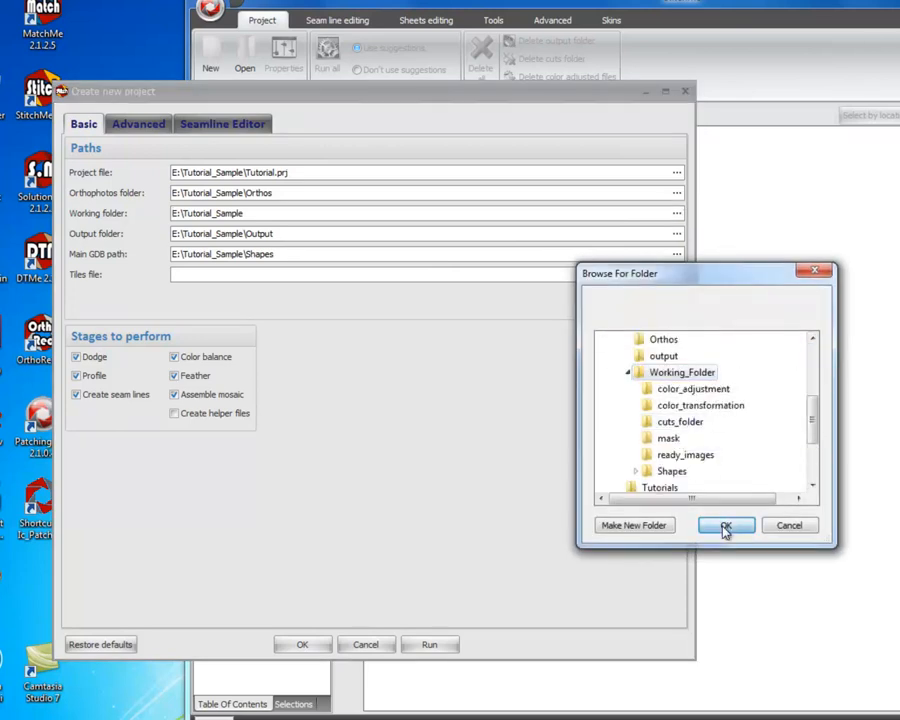
left_click(726, 526)
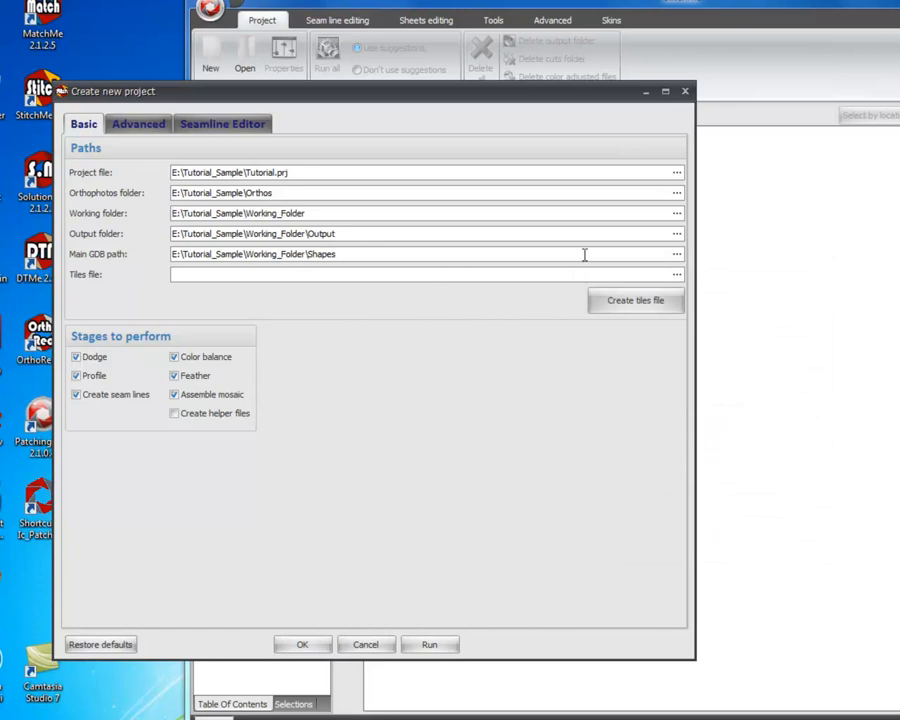
Set the project's output folder to E:\Tutorial_Sample\output.
left_click(676, 234)
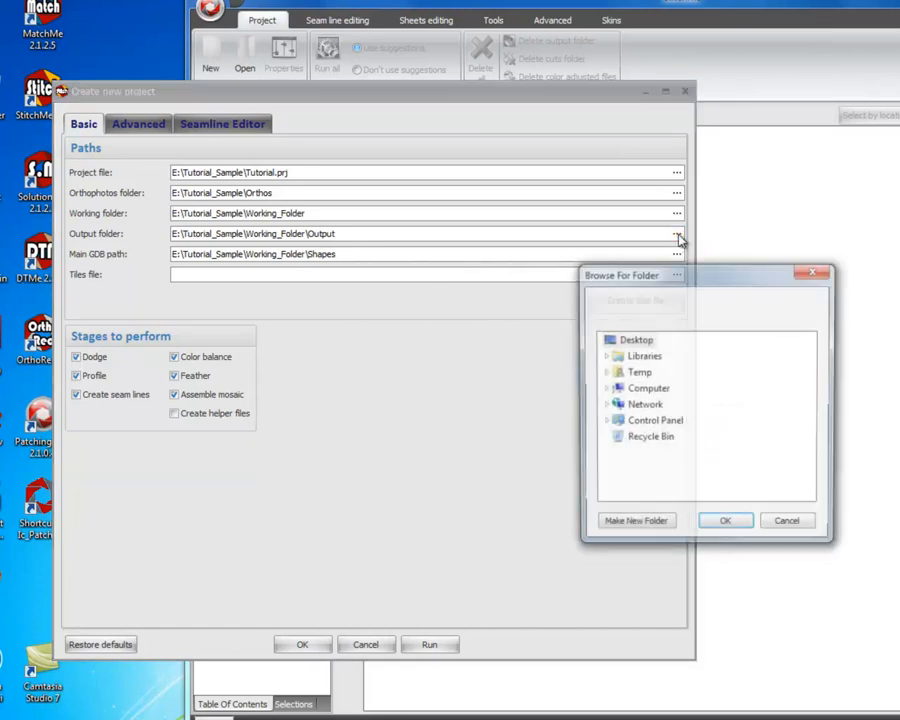
double_click(640, 398)
scroll(663, 440, "down", 1)
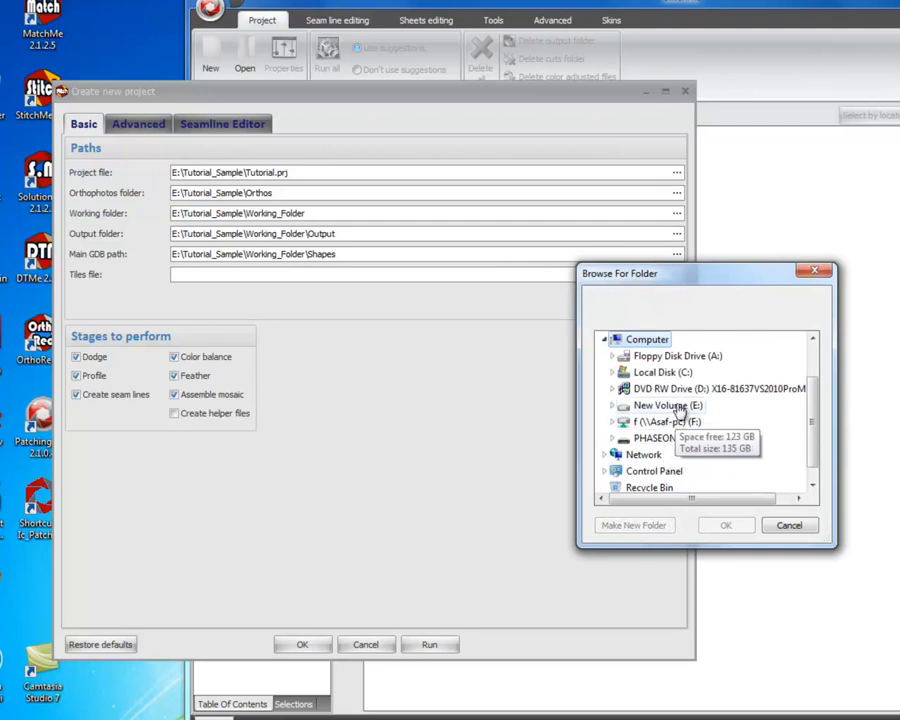
double_click(663, 438)
double_click(666, 406)
left_click(665, 406)
left_click(722, 525)
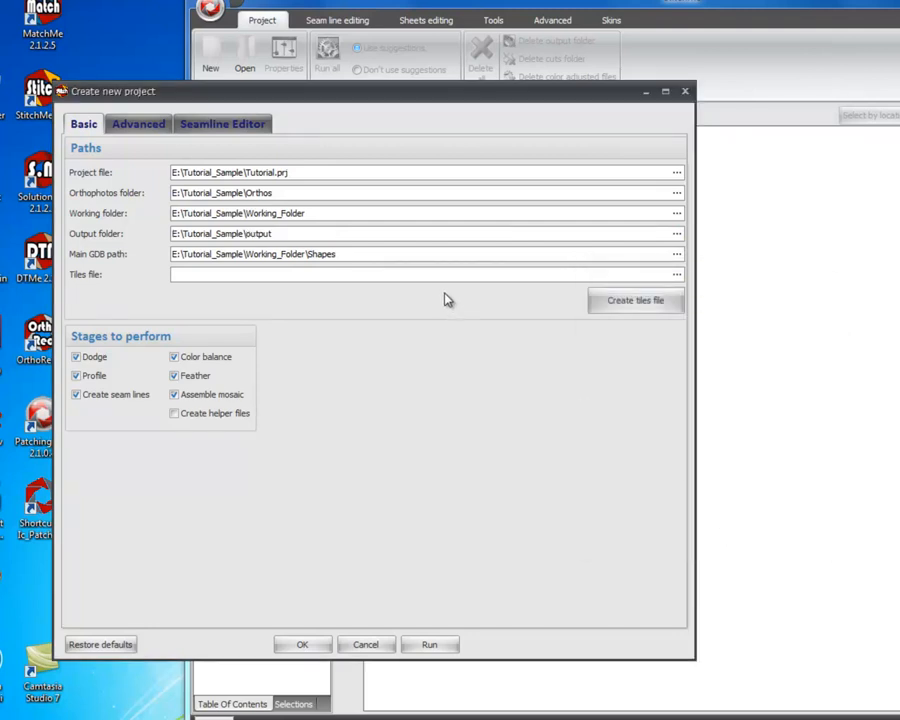
Start creating a tiles file and set its output path to Tutorial.txt in the Tutorial_Sample folder.
left_click(616, 305)
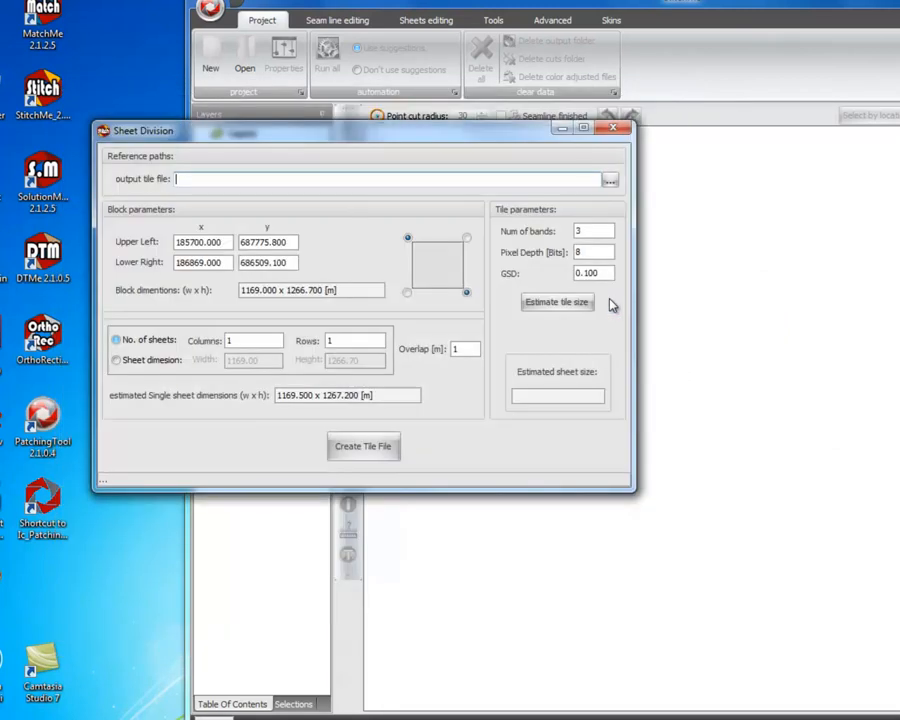
left_click(609, 182)
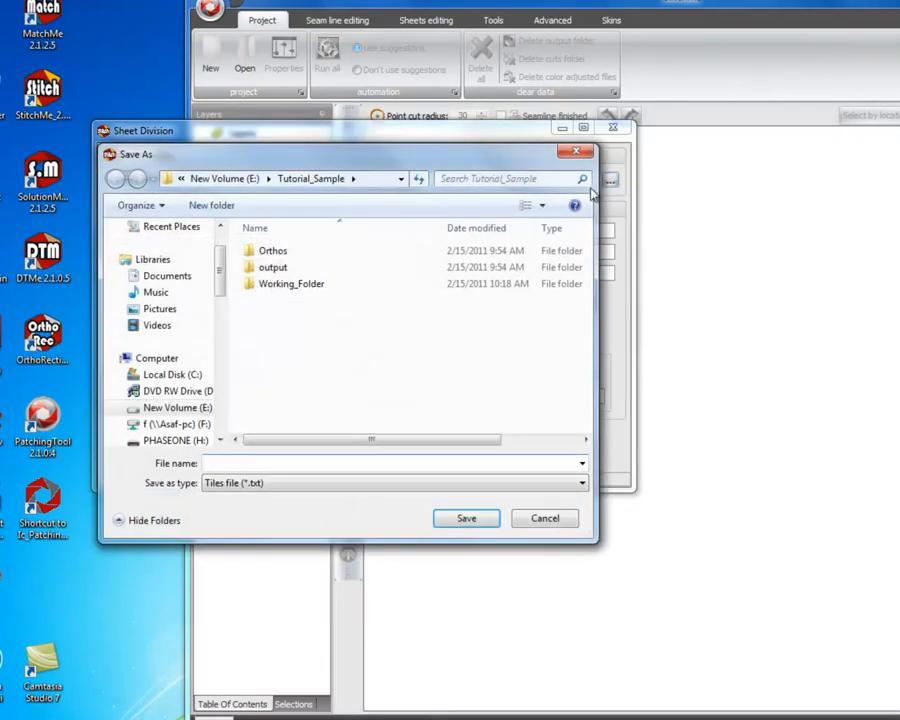
type("Tutorial")
left_click(466, 520)
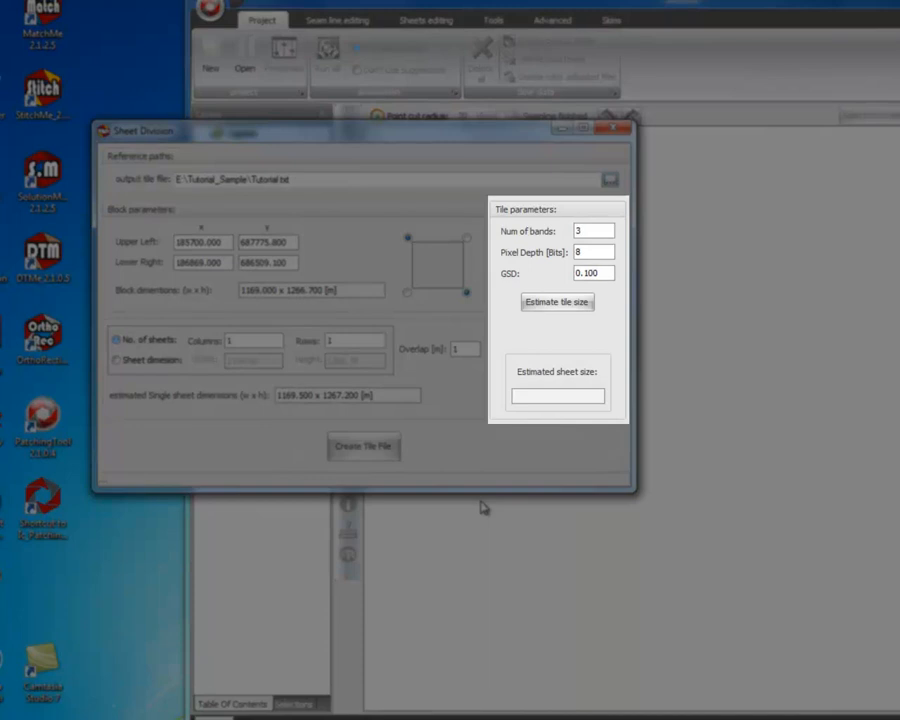
Estimate the tile size and create the tile file with one column and one row.
left_click(555, 303)
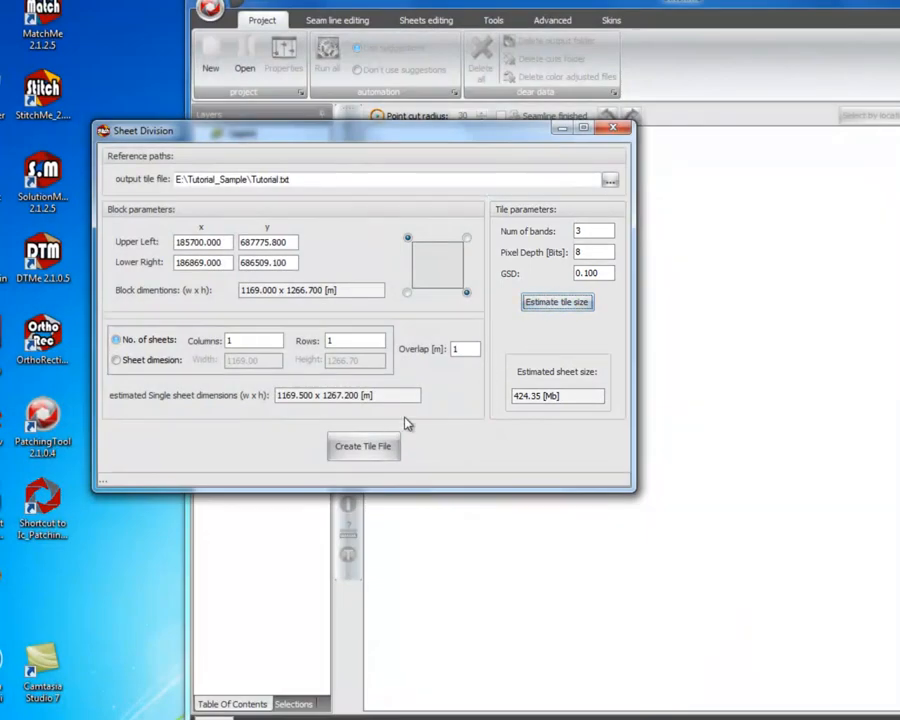
left_click(360, 448)
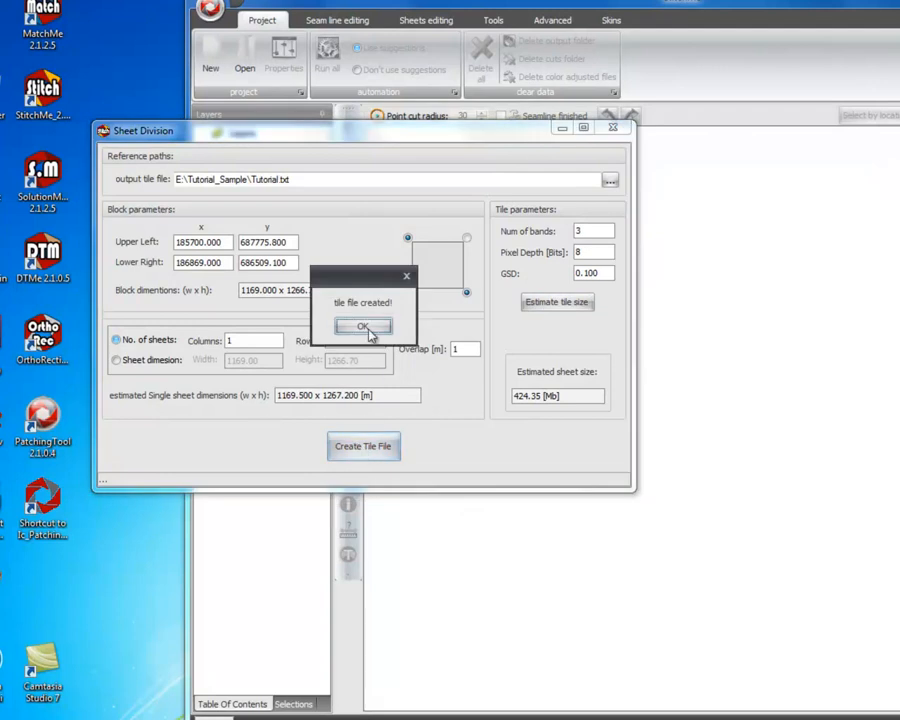
left_click(366, 328)
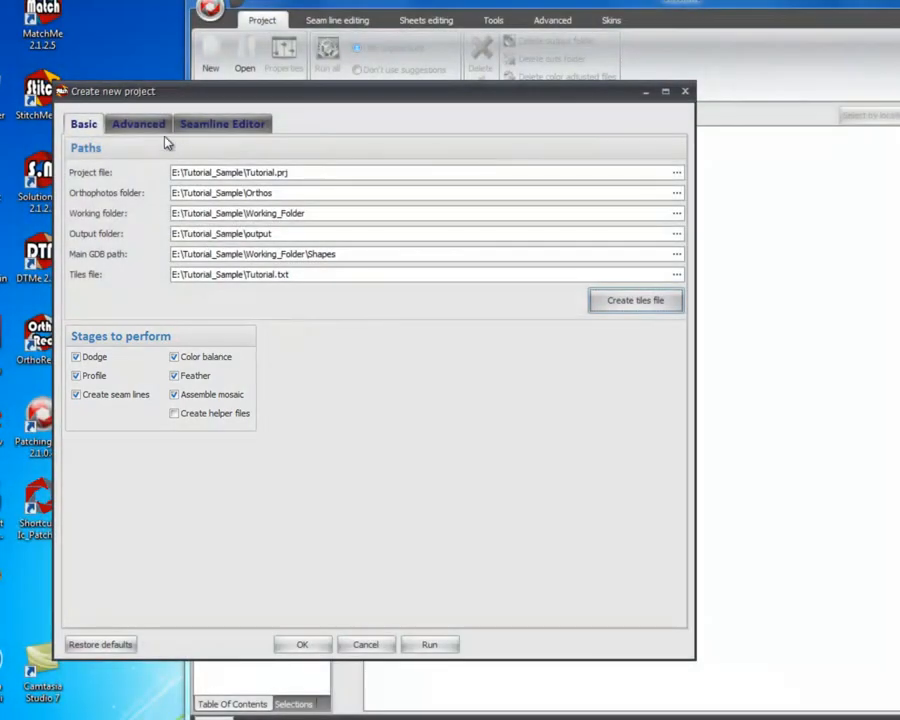
In the advanced project settings, enable seam line generalization at level 8 and keep GPU use enabled.
left_click(135, 125)
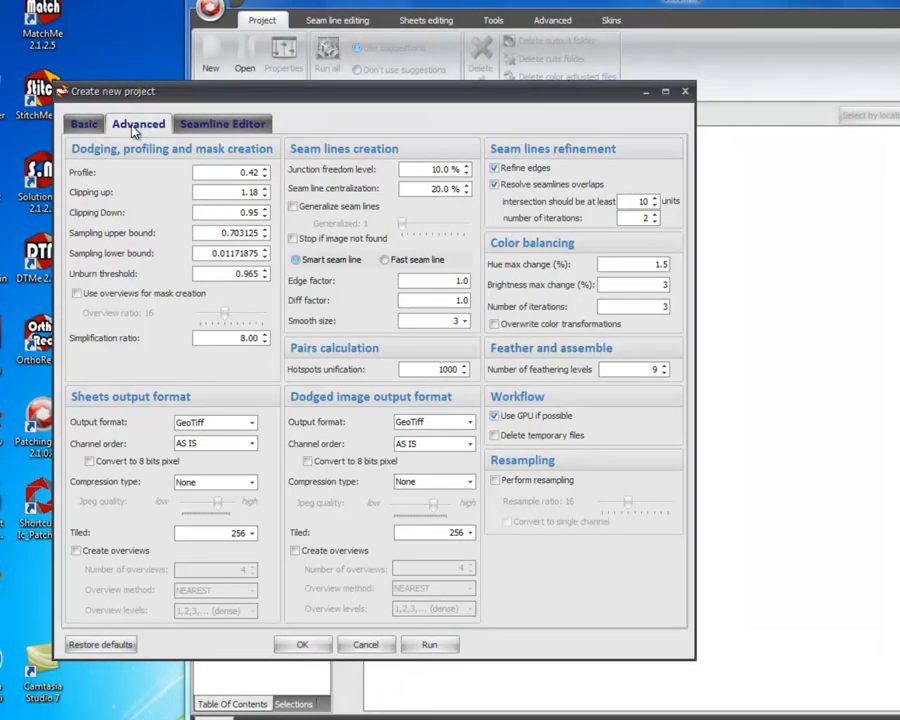
left_click(293, 206)
left_click_drag(402, 223, 425, 232)
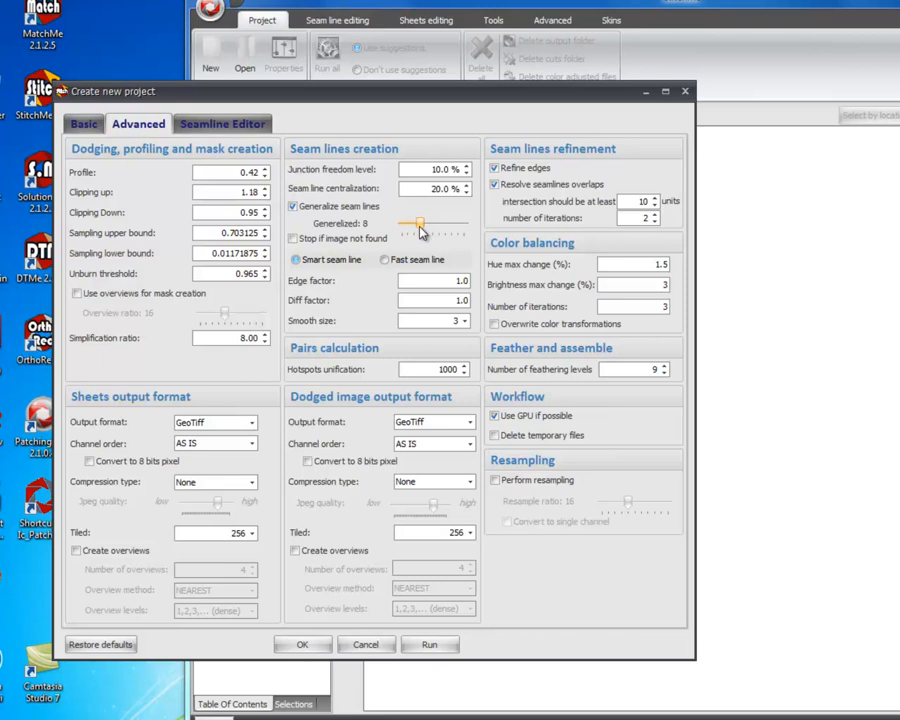
left_click(496, 420)
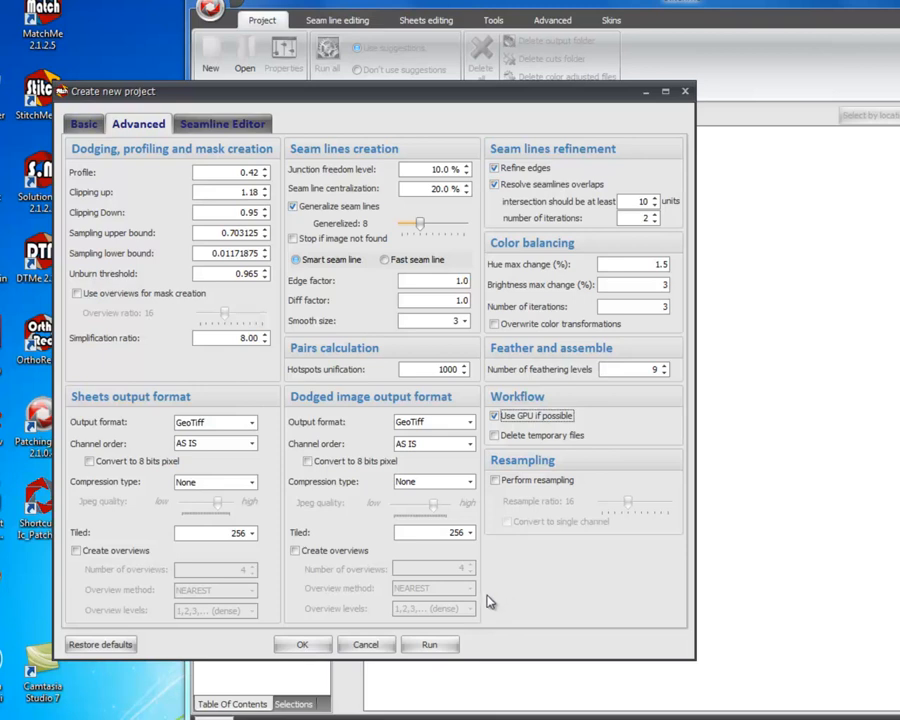
Run the project, applying the suggested properties with both options left at no change, and dismiss the completion message.
left_click(428, 645)
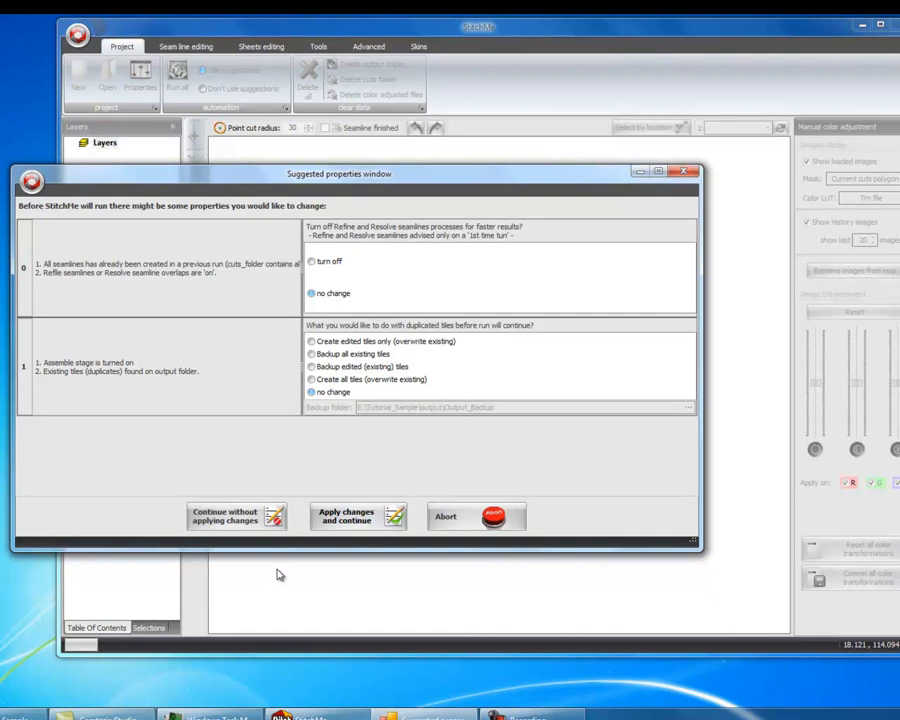
left_click(338, 514)
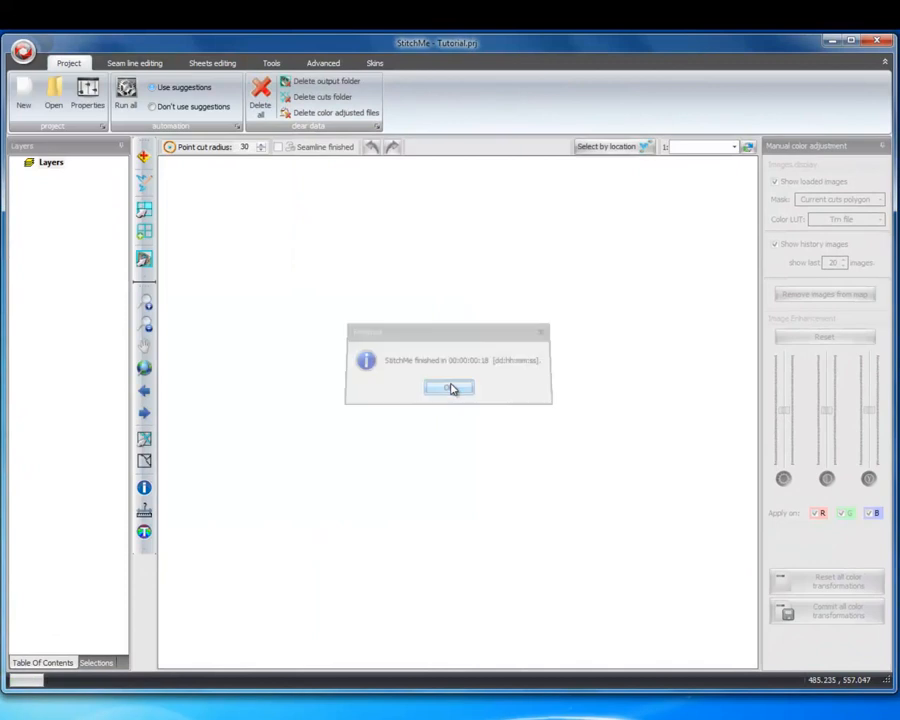
left_click(449, 388)
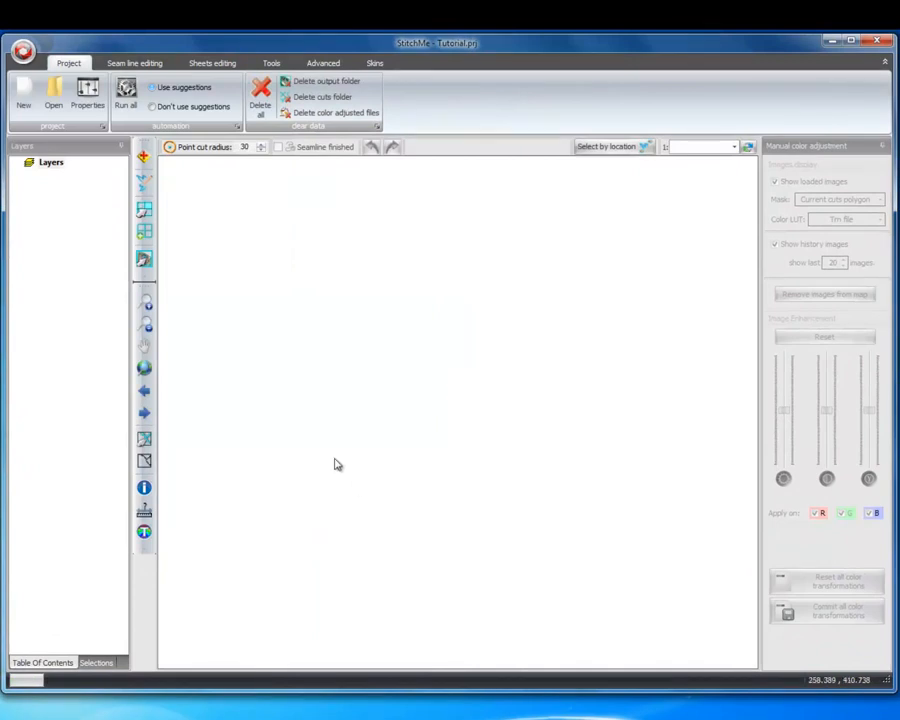
Create the main seam line database, overwriting the existing one.
left_click(140, 64)
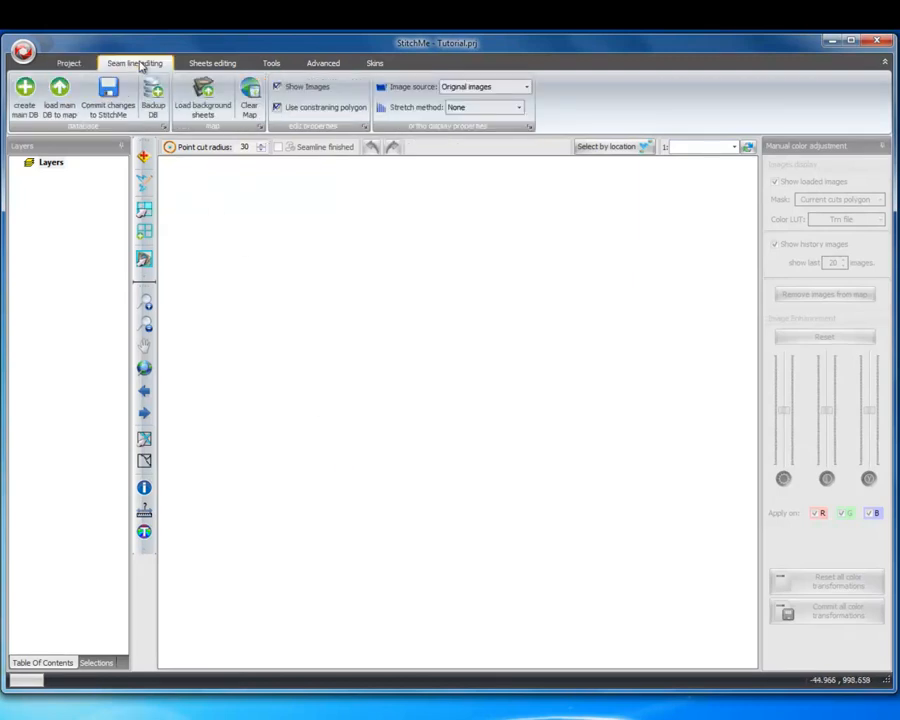
left_click(22, 105)
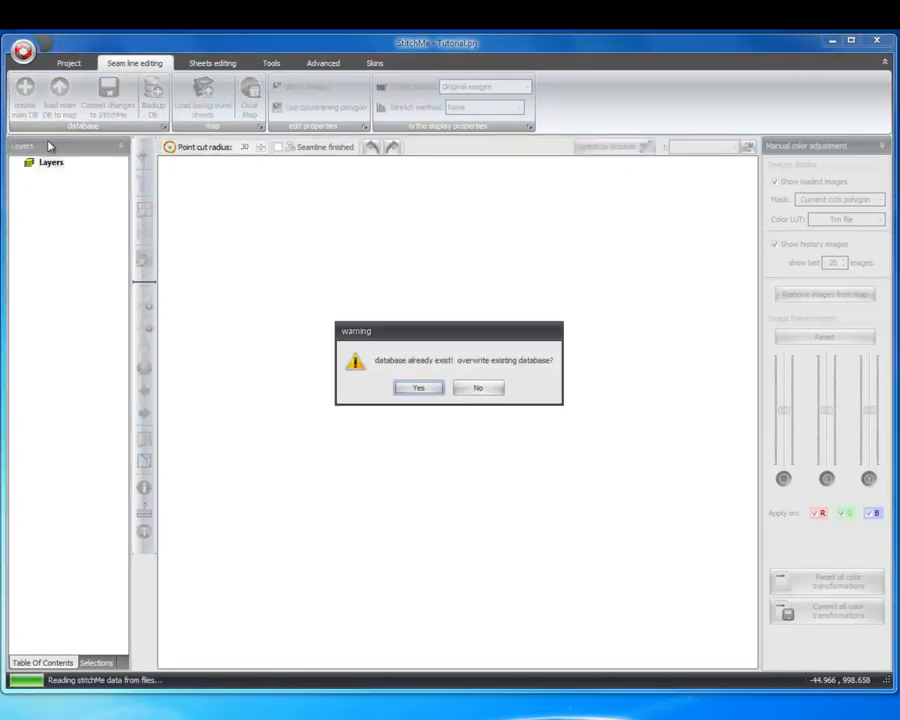
left_click(418, 389)
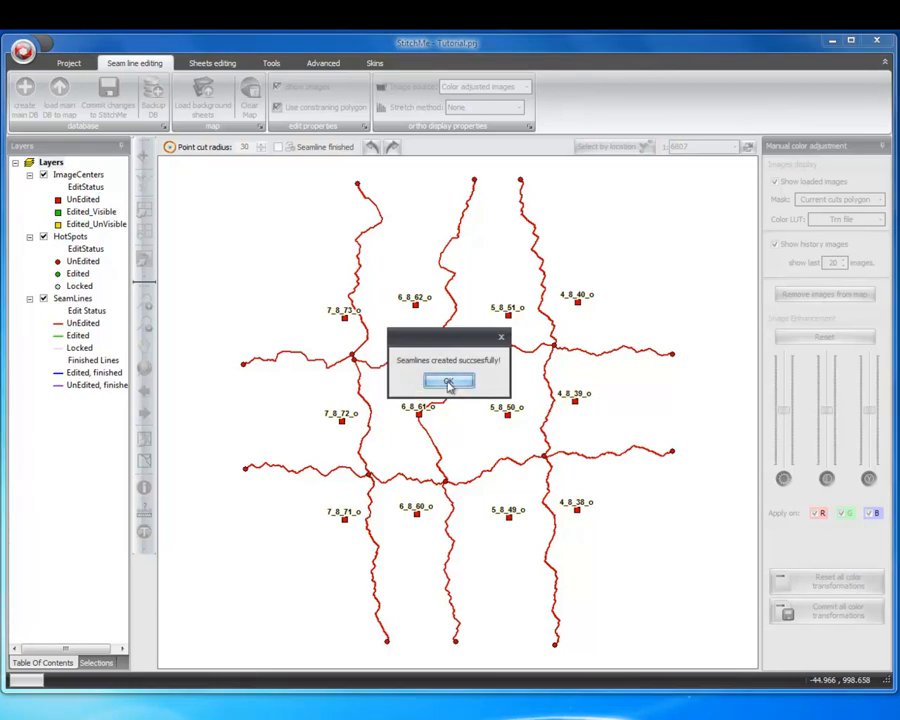
left_click(449, 381)
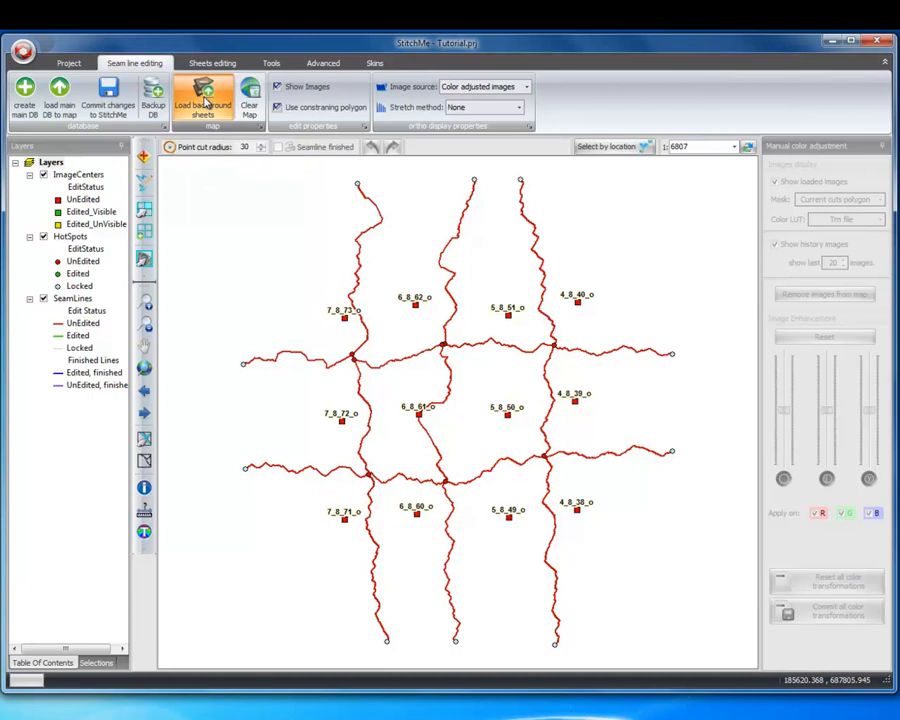
Load the background sheets onto the map and set the map scale to 1:1000.
left_click(203, 100)
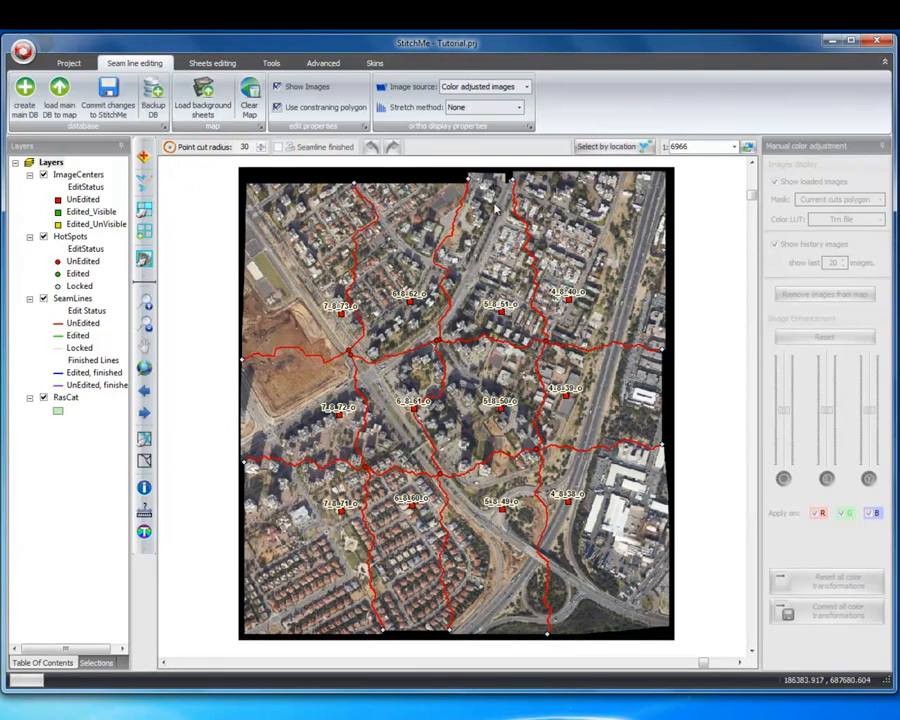
left_click(704, 147)
left_click_drag(704, 147, 666, 147)
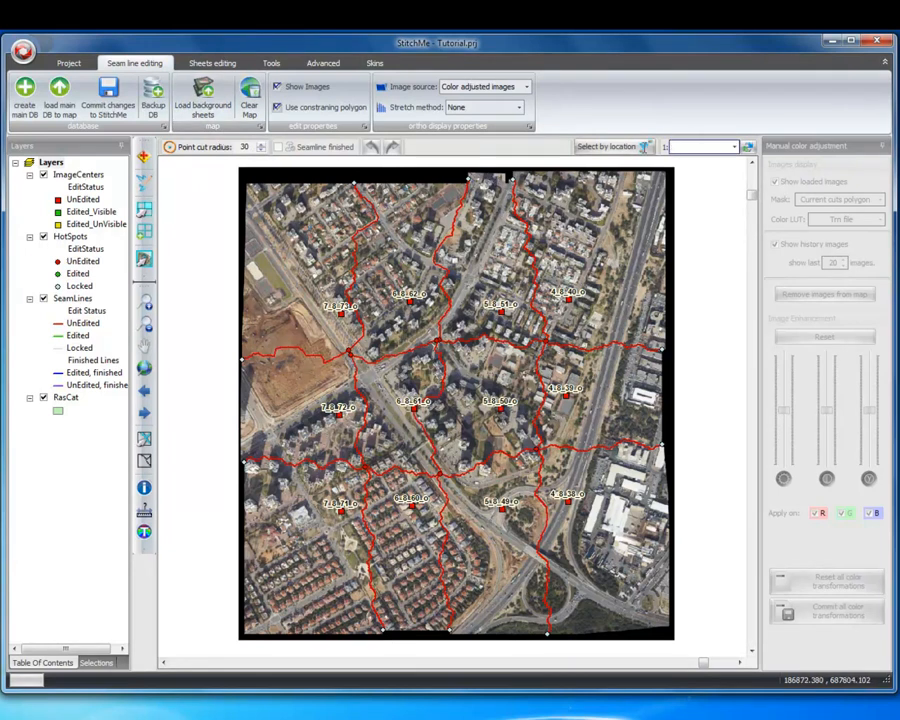
type("1000")
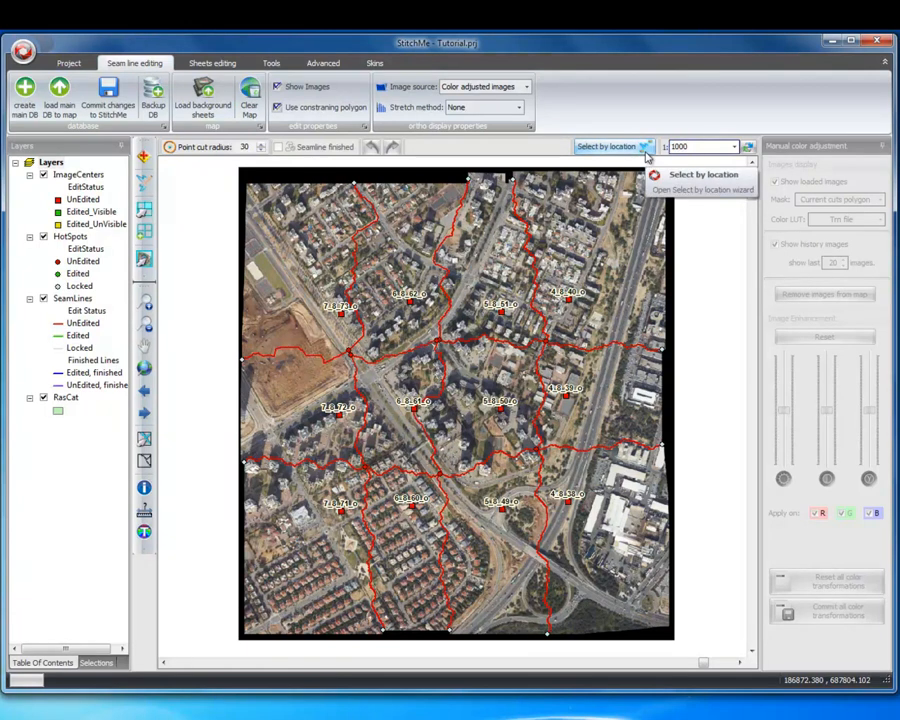
key("Return")
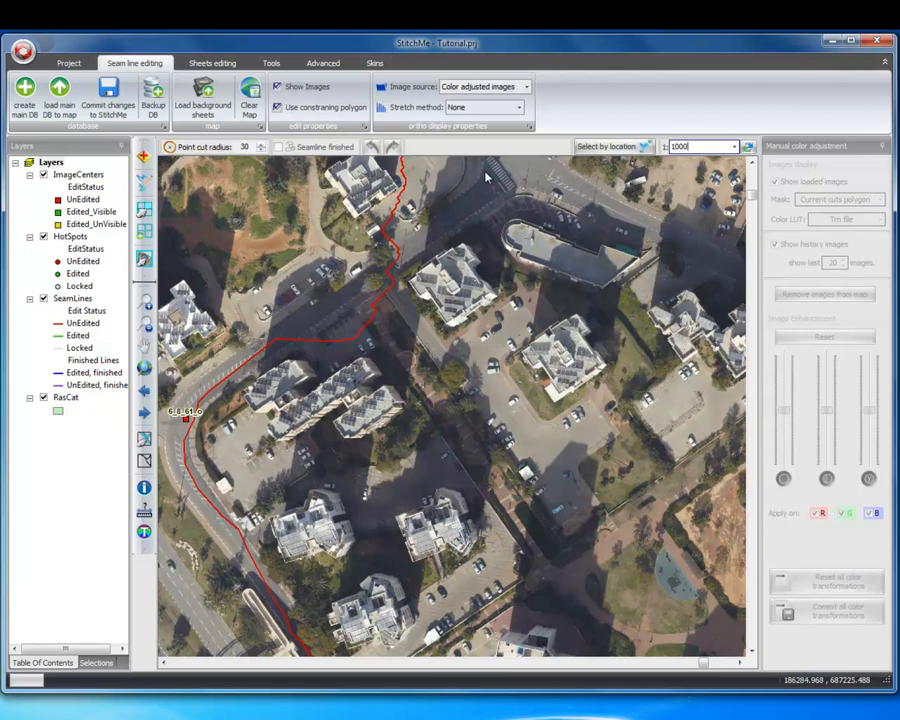
Select the seam line between images 6_8_61_o and 5_8_50_o for editing.
left_click(143, 186)
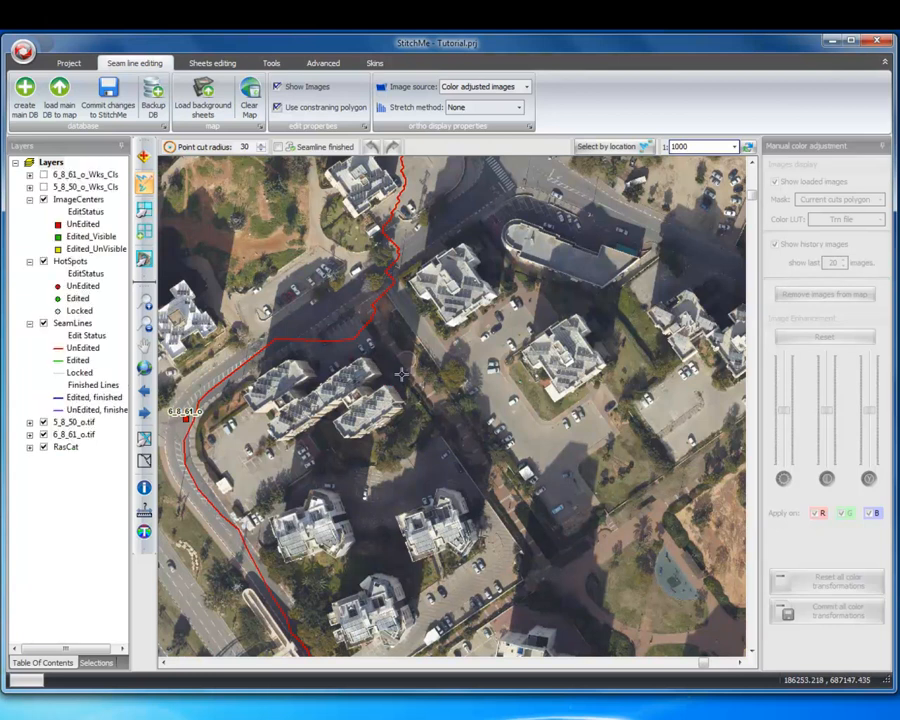
left_click(364, 341)
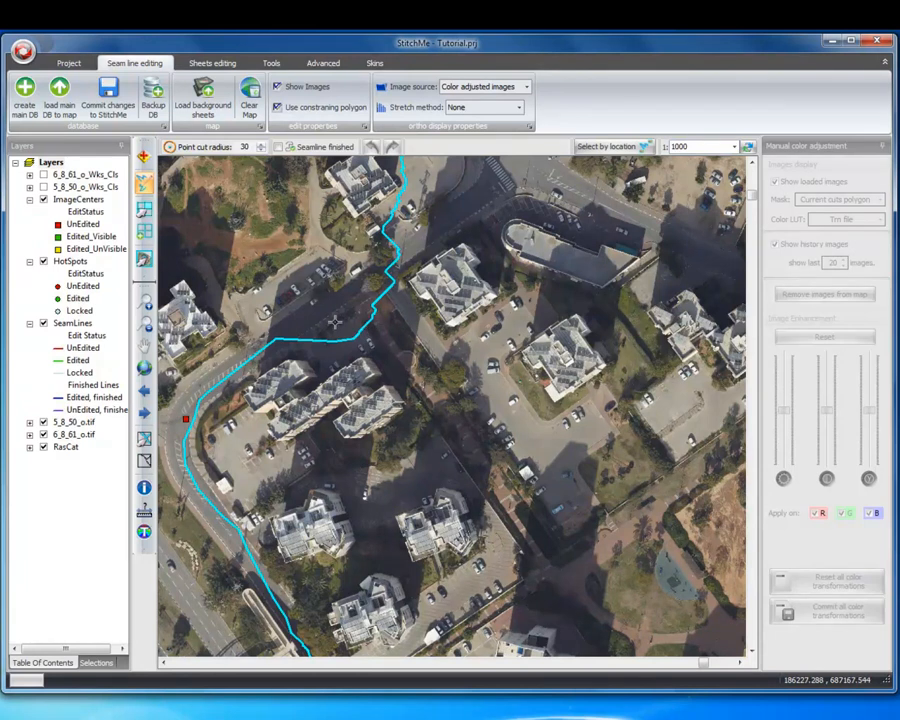
scroll(335, 322, "down", 3)
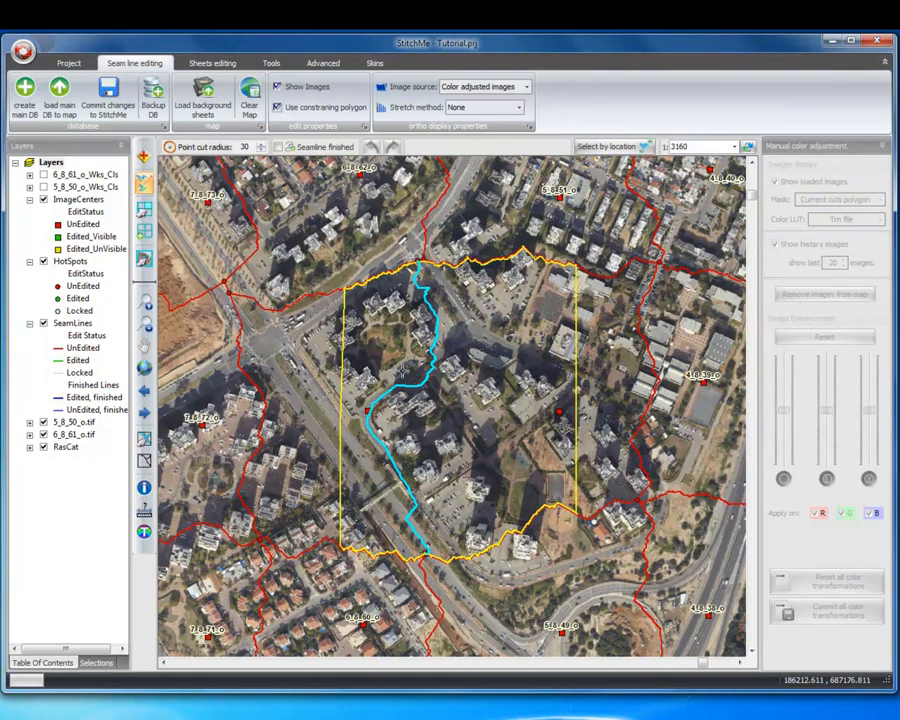
Reroute the selected seam line east of the bend road, between the apartment buildings down to the footbridge, and mark it as finished.
scroll(405, 370, "up", 2)
scroll(405, 370, "up", 1)
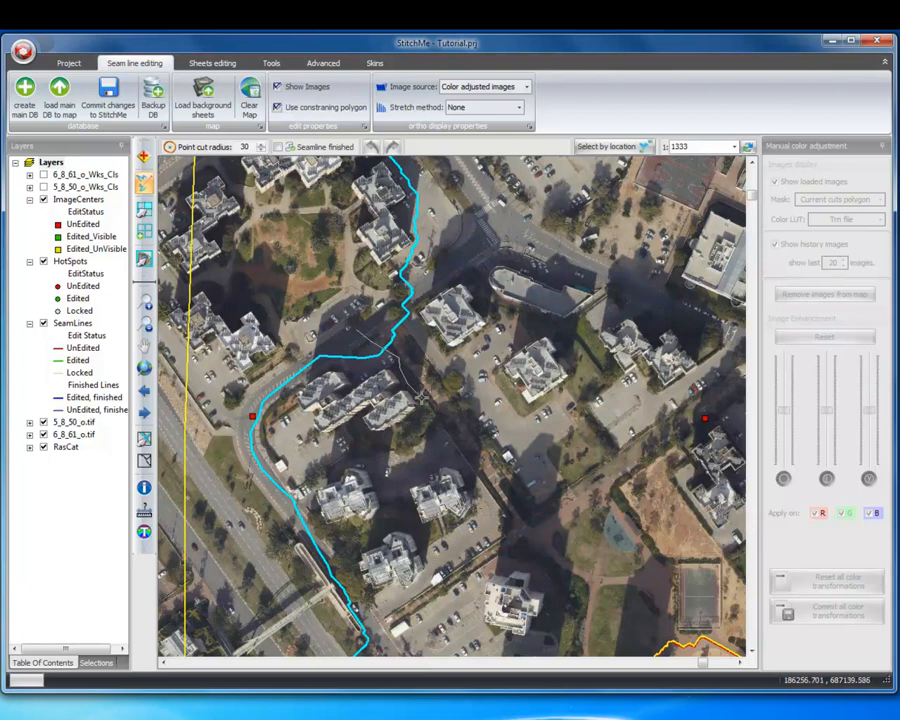
mouse_move(426, 408)
left_mouse_down()
mouse_move(395, 437)
mouse_move(384, 523)
mouse_move(333, 540)
mouse_move(297, 536)
left_mouse_up()
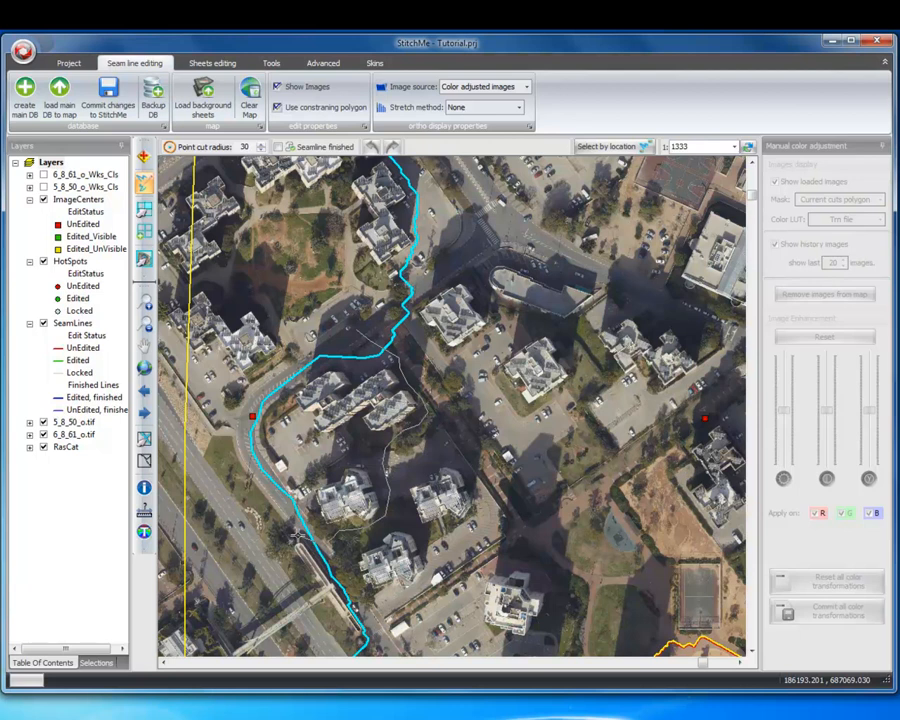
left_click_drag(297, 536, 298, 537)
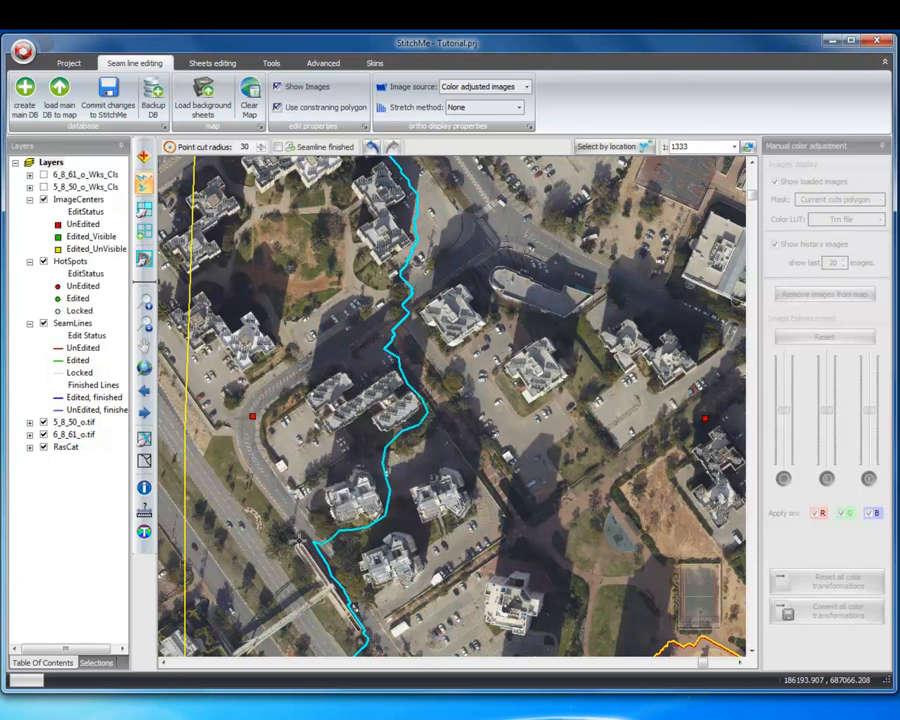
left_click(343, 562)
scroll(468, 568, "down", 1)
scroll(468, 568, "down", 1)
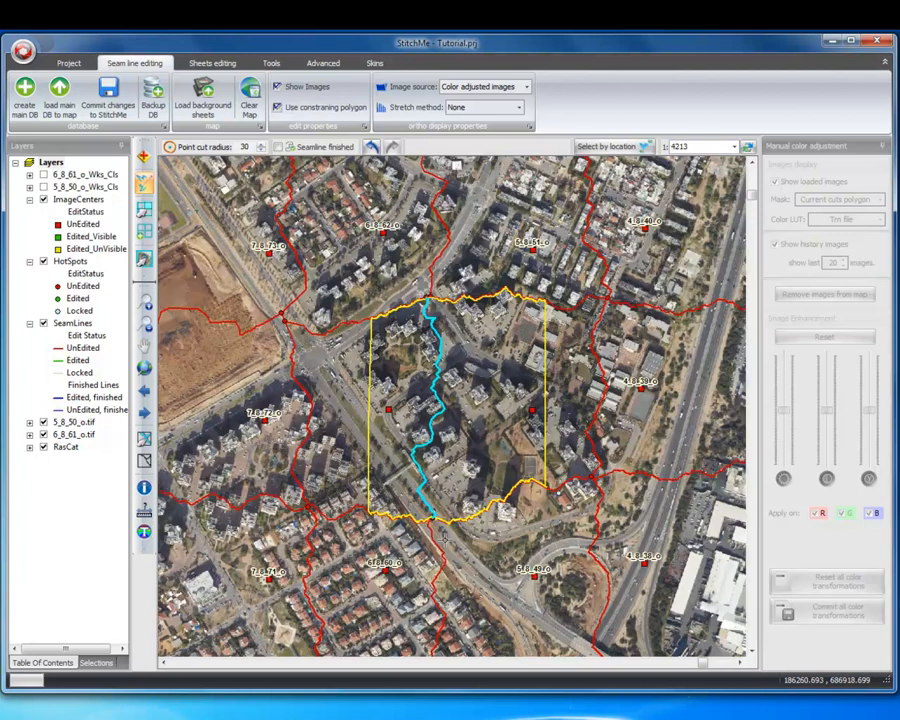
left_click(278, 148)
Set the point cut radius to 14 and move the hot spot at the finished seam line's southern end slightly northwest.
left_click(146, 305)
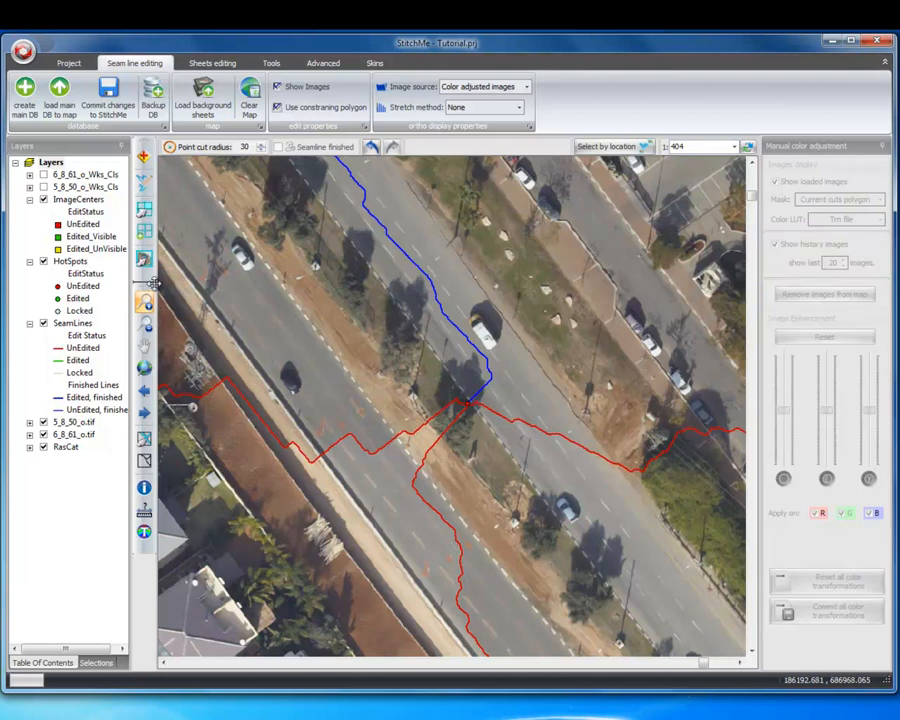
left_click(146, 187)
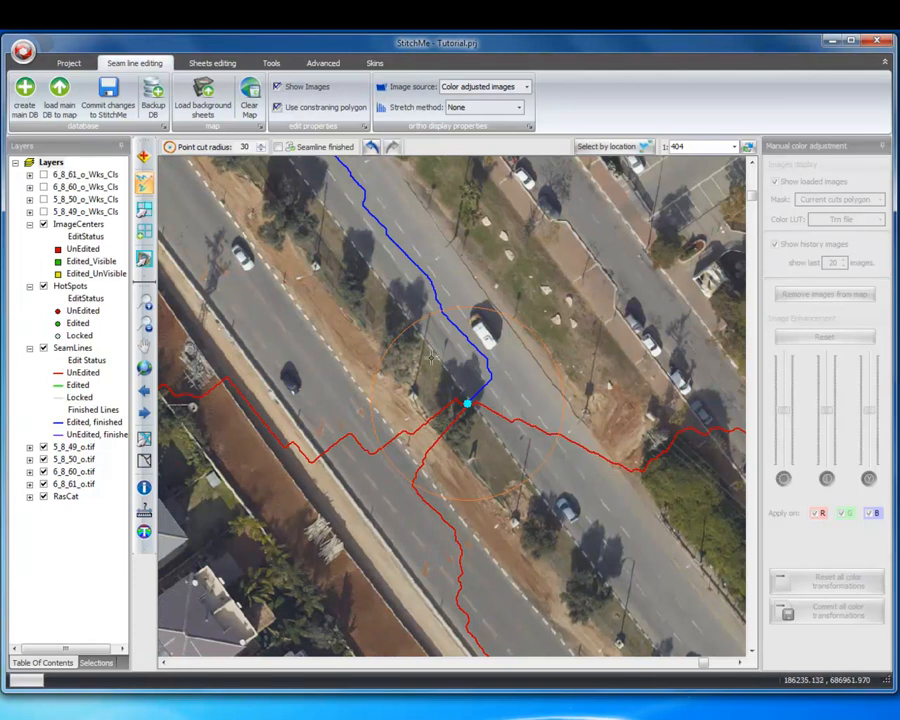
double_click(244, 147)
key("Return")
scroll(440, 429, "down", 15)
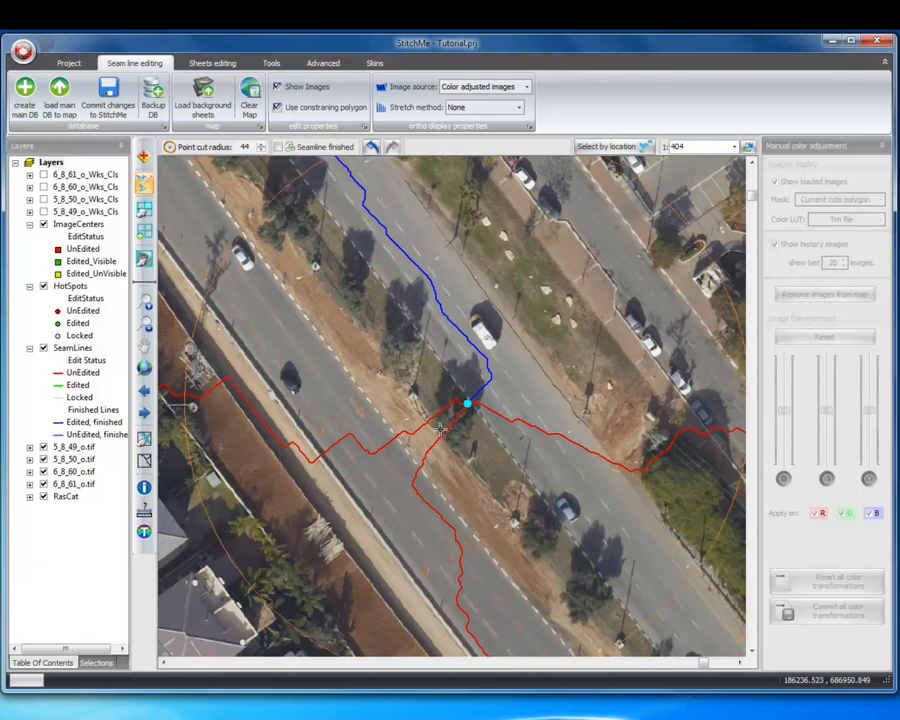
scroll(440, 429, "down", 6)
scroll(439, 428, "down", 12)
scroll(438, 427, "down", 15)
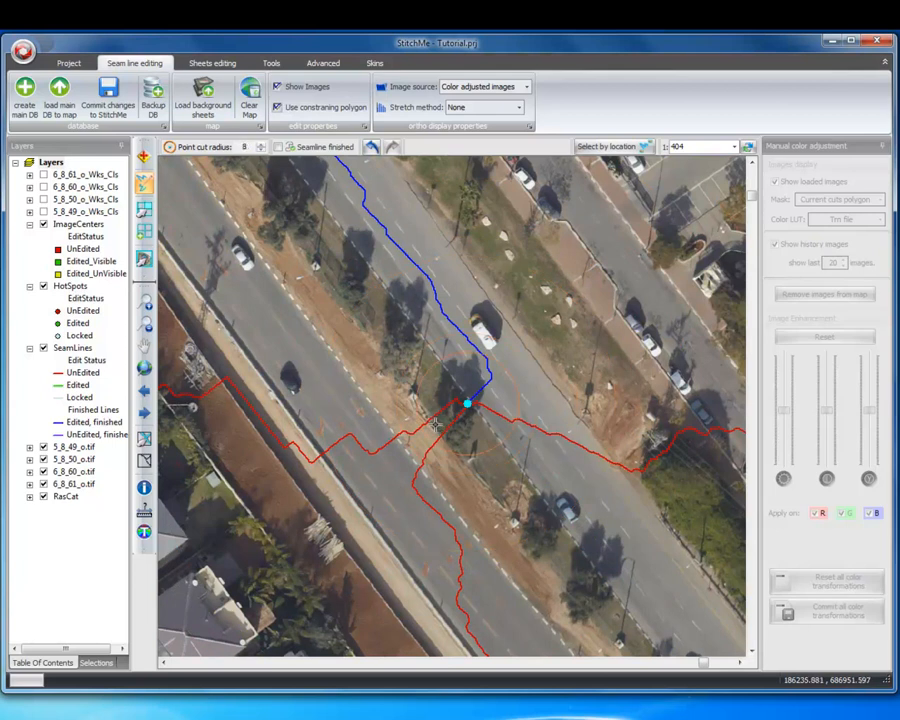
scroll(436, 424, "up", 5)
scroll(436, 424, "up", 3)
scroll(436, 424, "up", 3)
left_click(432, 387)
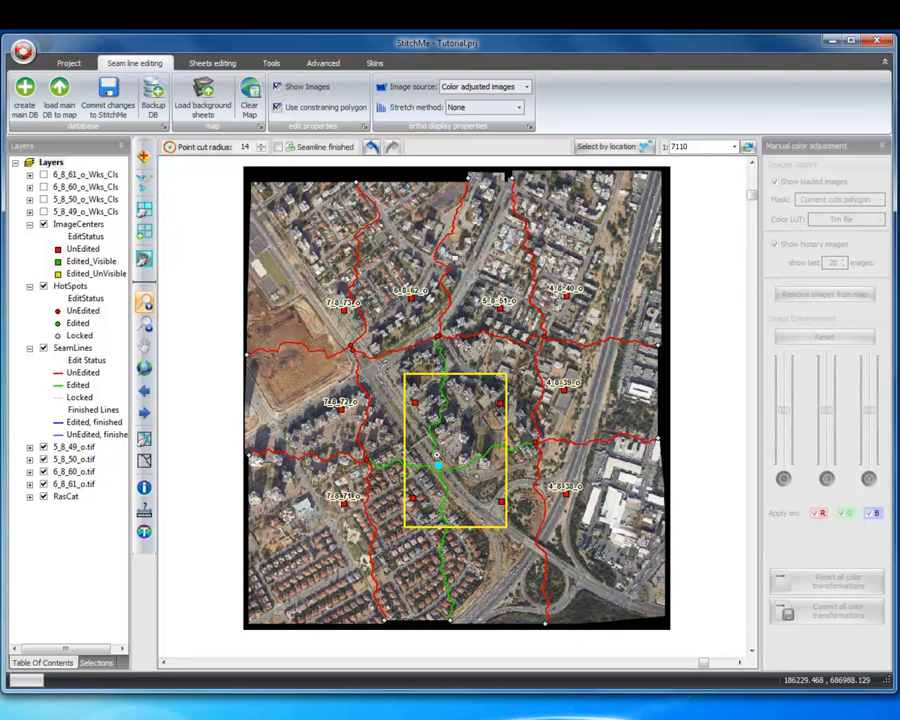
Commit the seam line and hot spot changes to StitchMe and dismiss the completion message.
left_click(107, 107)
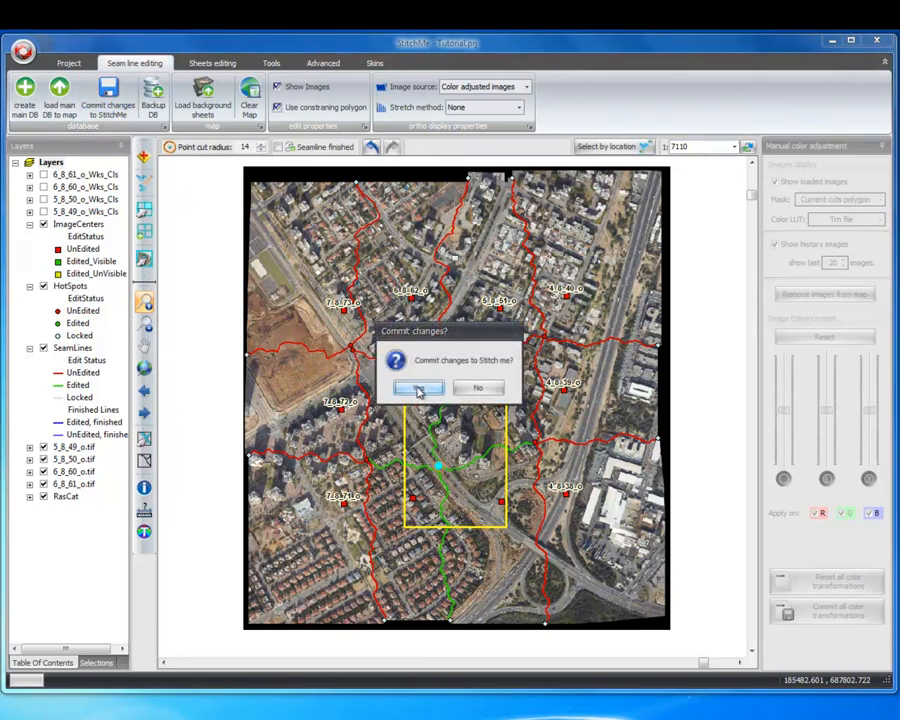
left_click(419, 388)
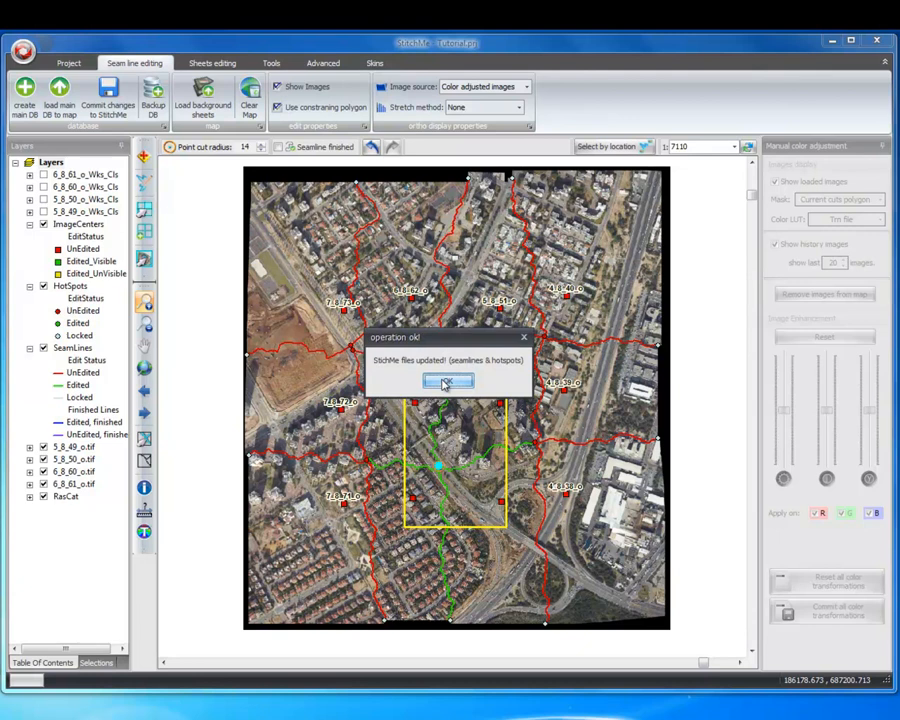
left_click(446, 384)
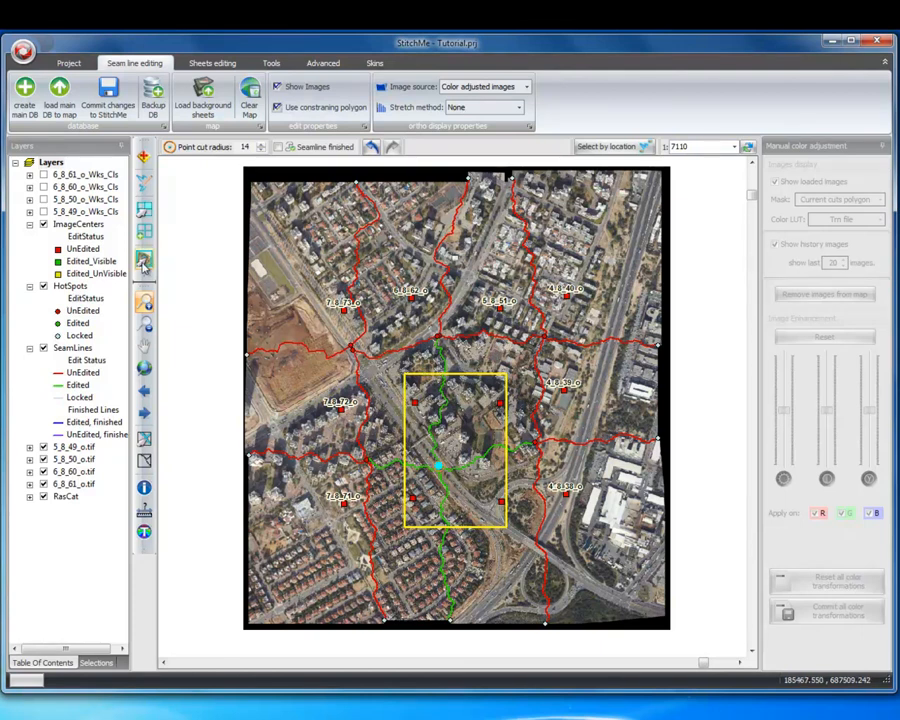
Load image 6_8_62_o for manual color adjustment and set its first two enhancement values to -17 and 1.22.
left_click(143, 262)
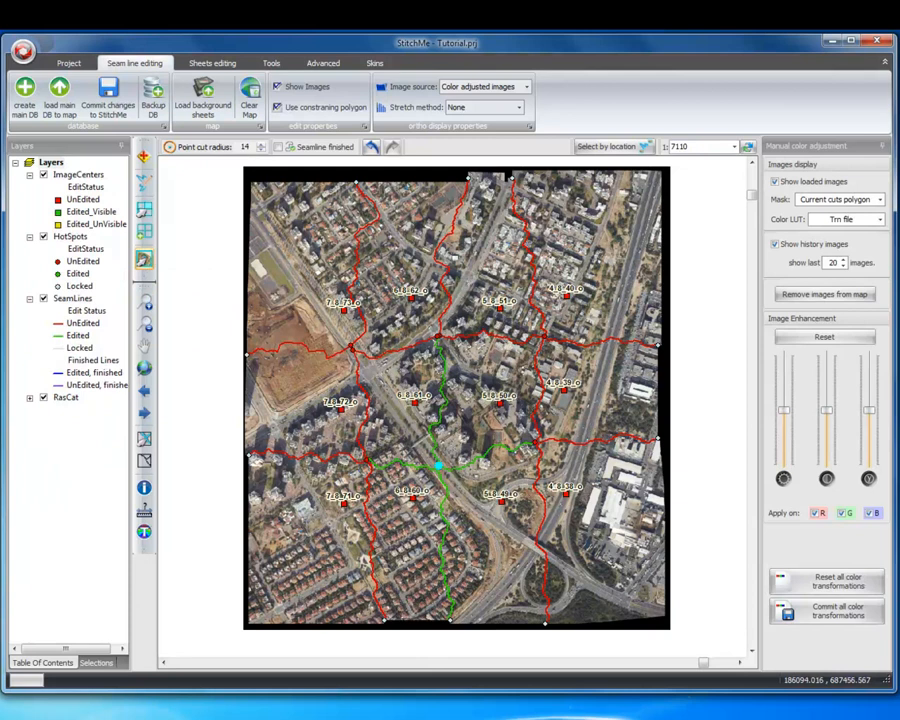
left_click(411, 296)
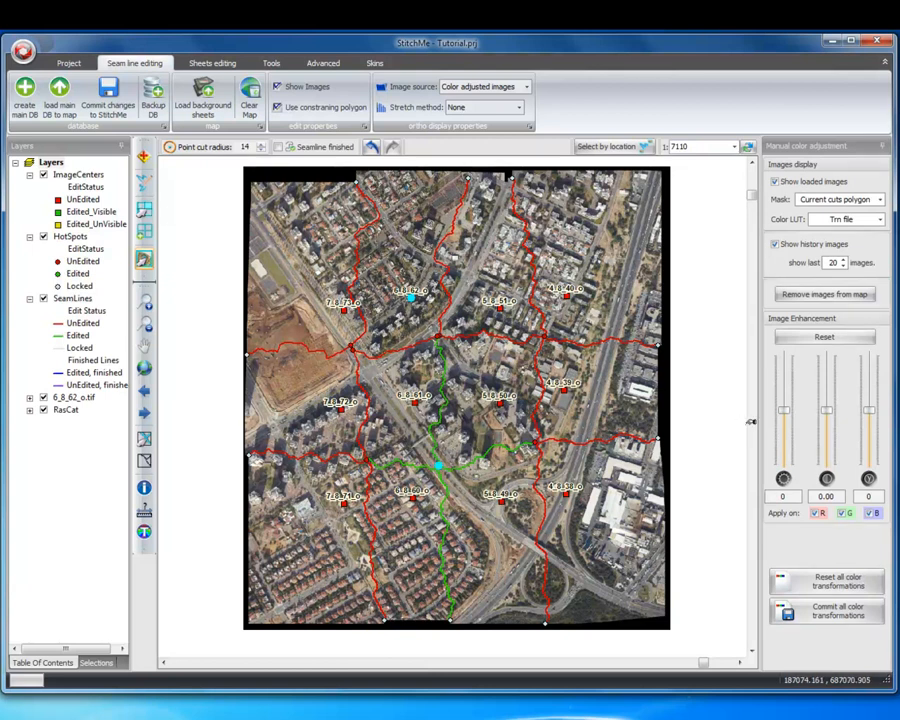
left_click_drag(828, 411, 828, 398)
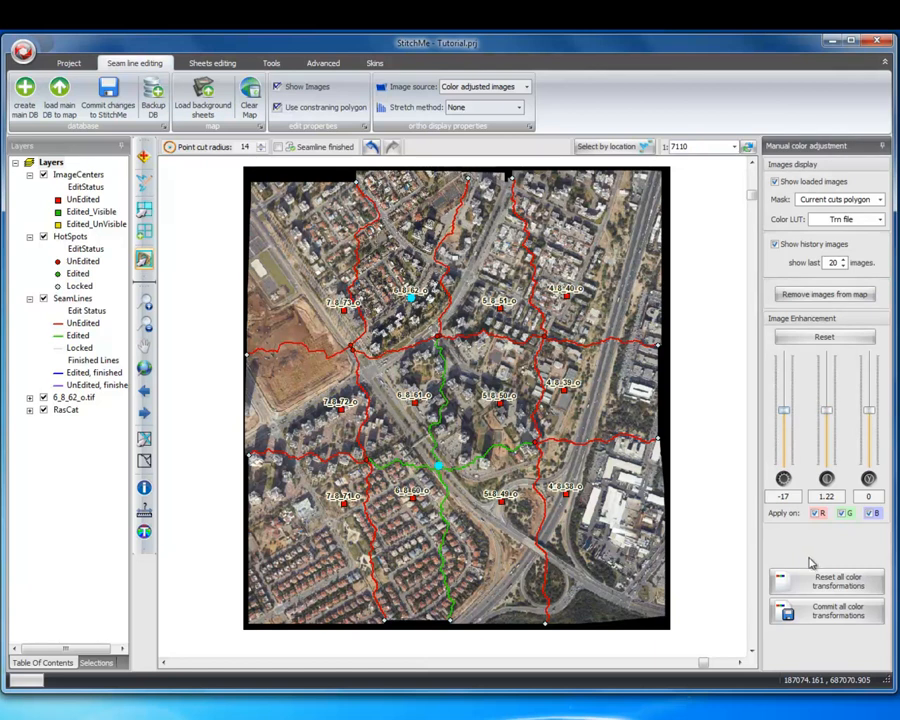
Reset all color transformations to their defaults.
left_click(780, 577)
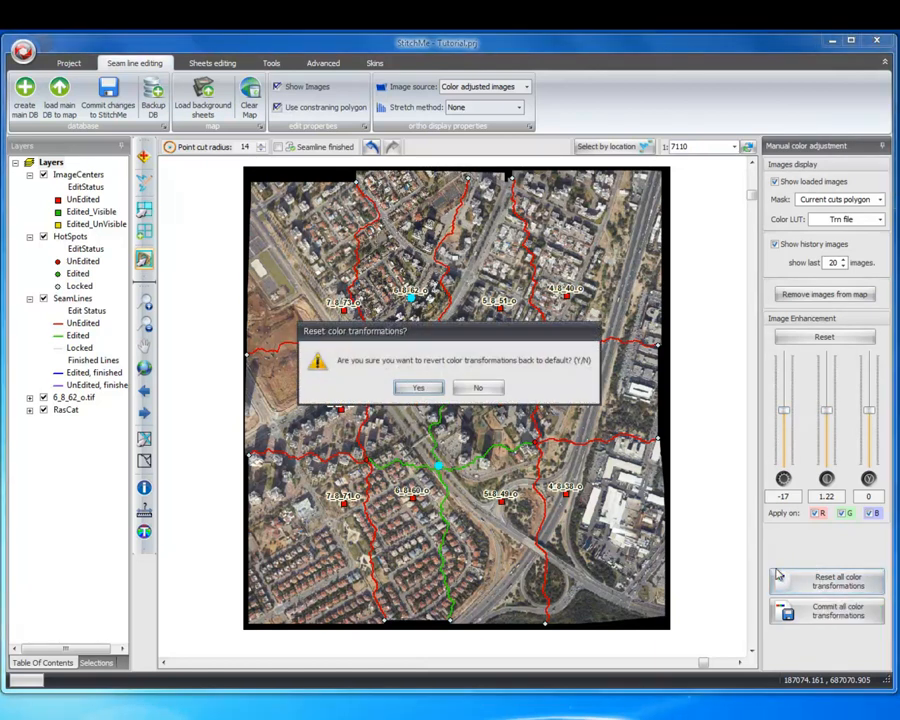
left_click(418, 388)
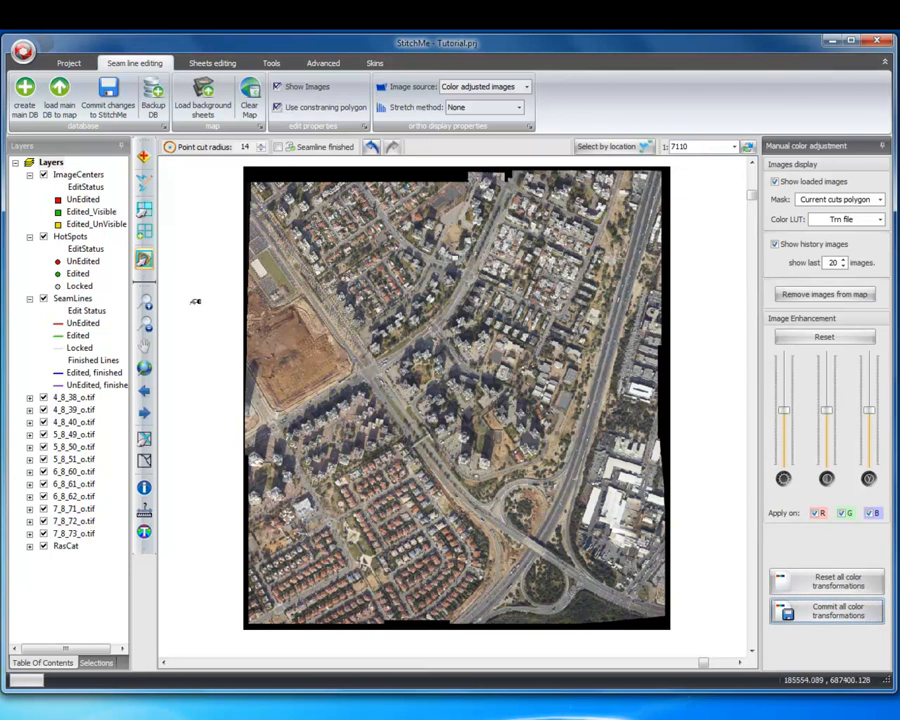
Import the sheets and shrink sheet Tutorial_1 from its northwest and southeast corners so that it lies inside the imagery.
left_click(197, 64)
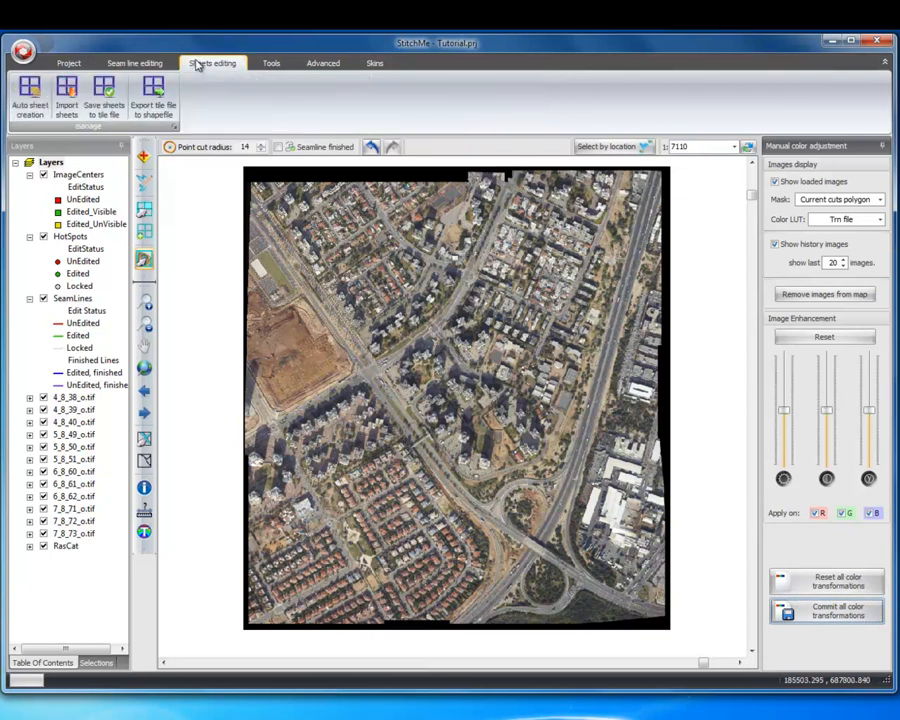
left_click(67, 100)
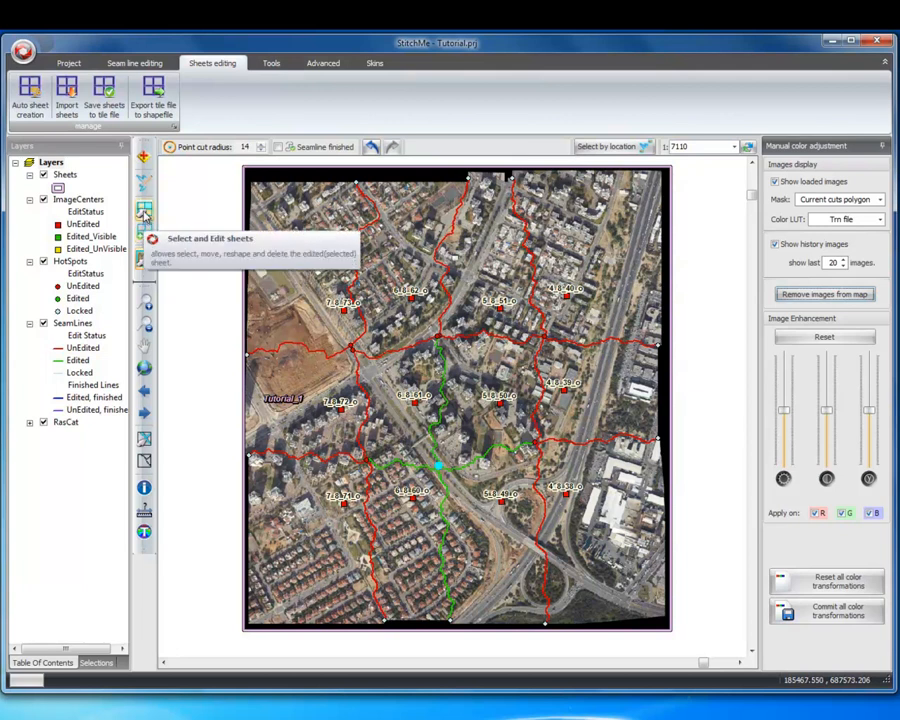
left_click(144, 212)
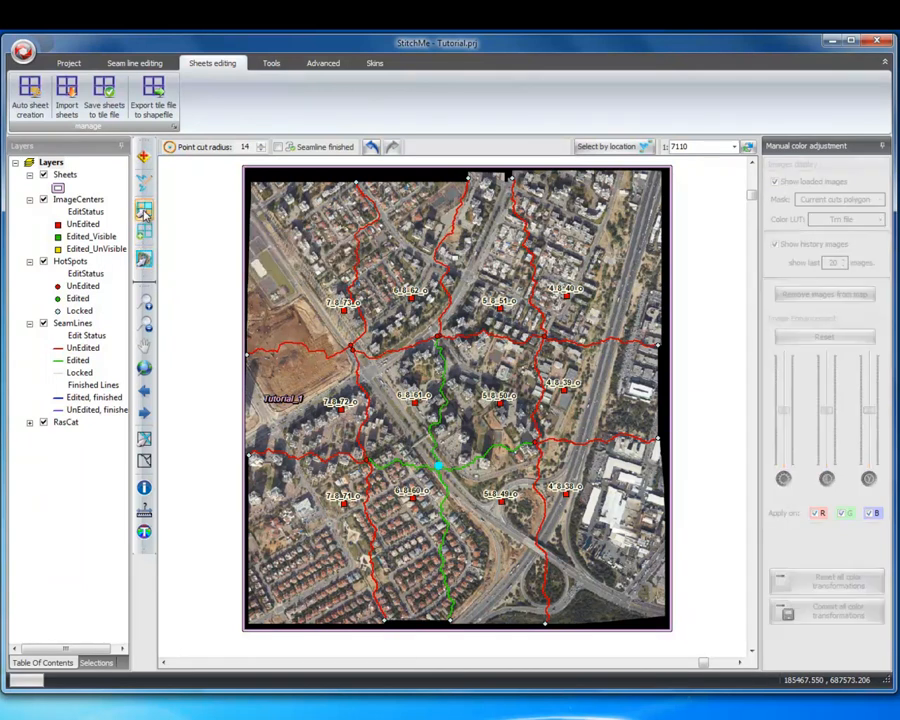
left_click(277, 239)
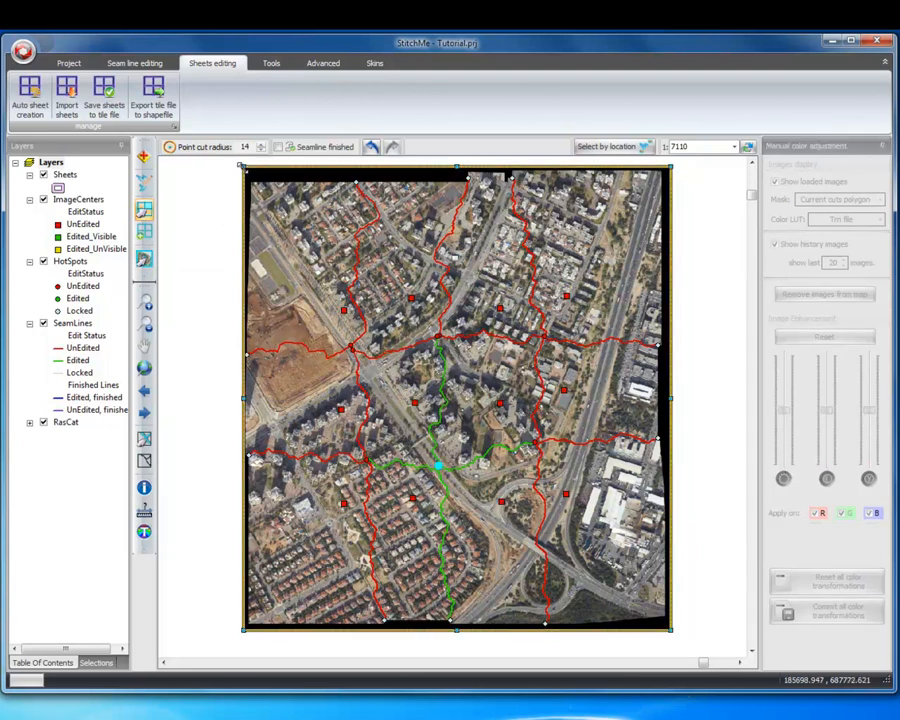
left_click_drag(243, 167, 263, 197)
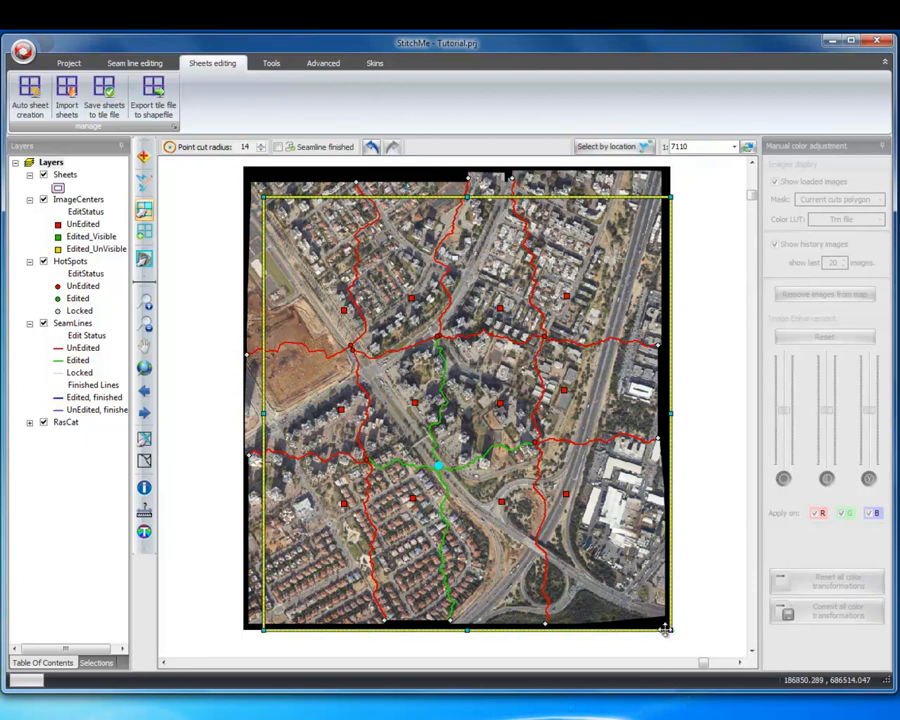
left_click_drag(669, 629, 633, 601)
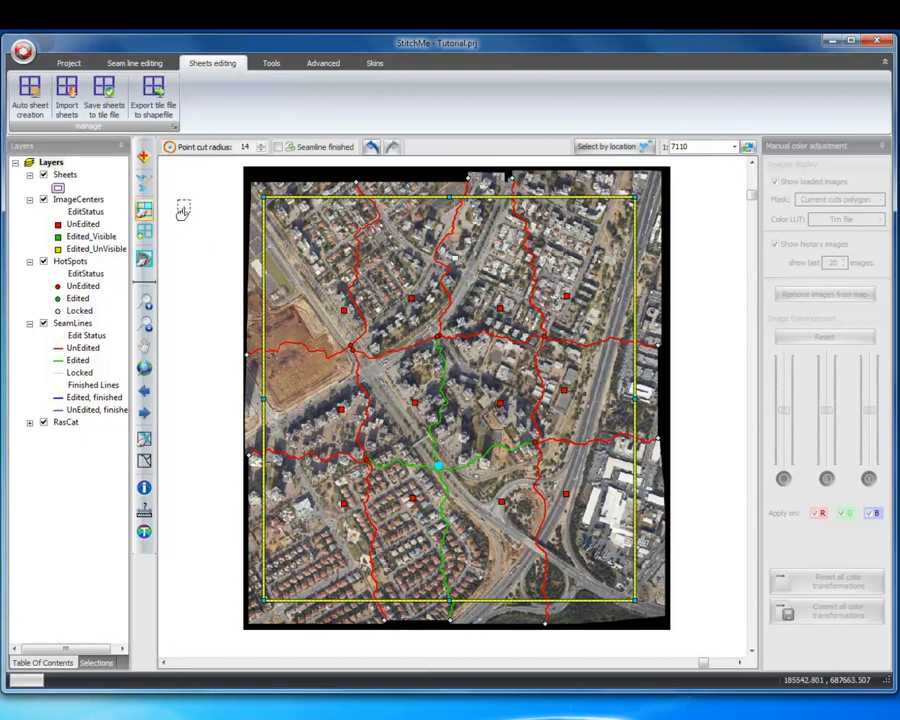
Save the edited sheet to the tile file and dismiss the success message.
left_click(101, 108)
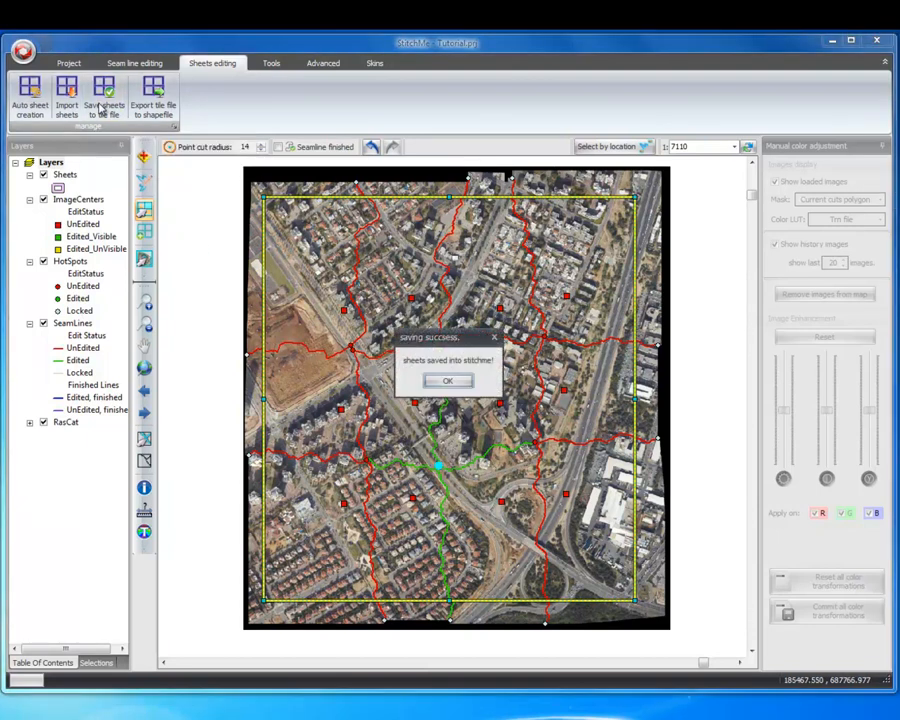
left_click(459, 383)
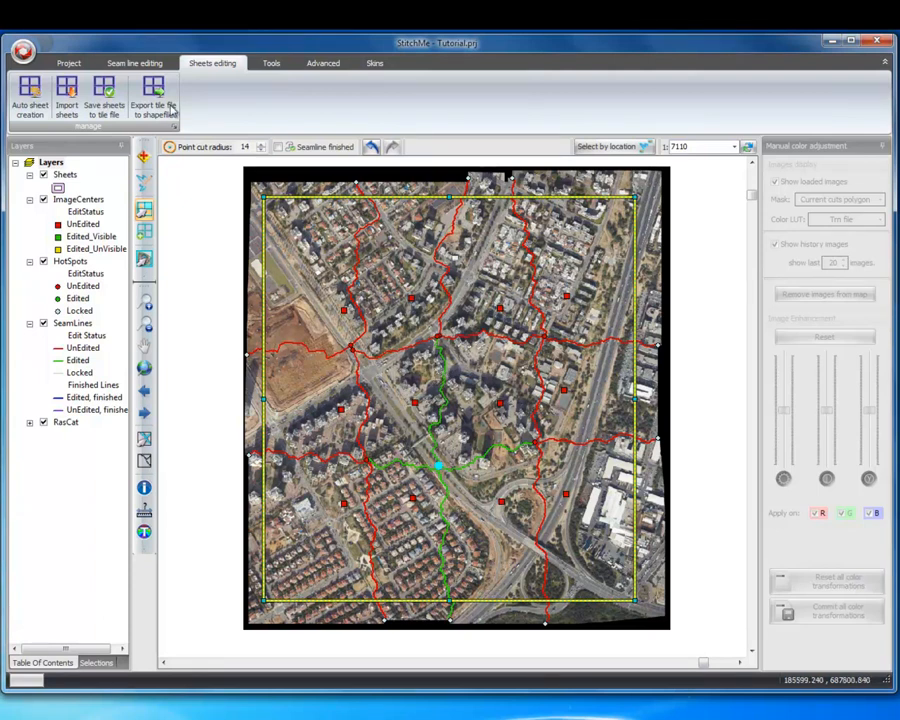
Rerun the whole project with Refine and Resolve seamlines turned off and the edited existing tiles backed up, applying the changes.
left_click(72, 64)
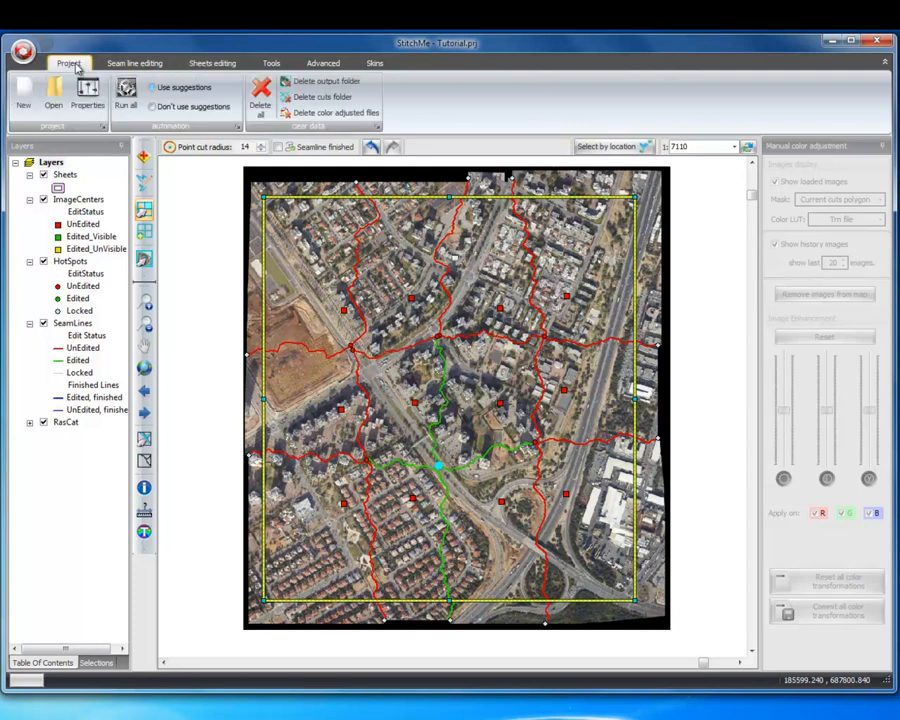
left_click(127, 104)
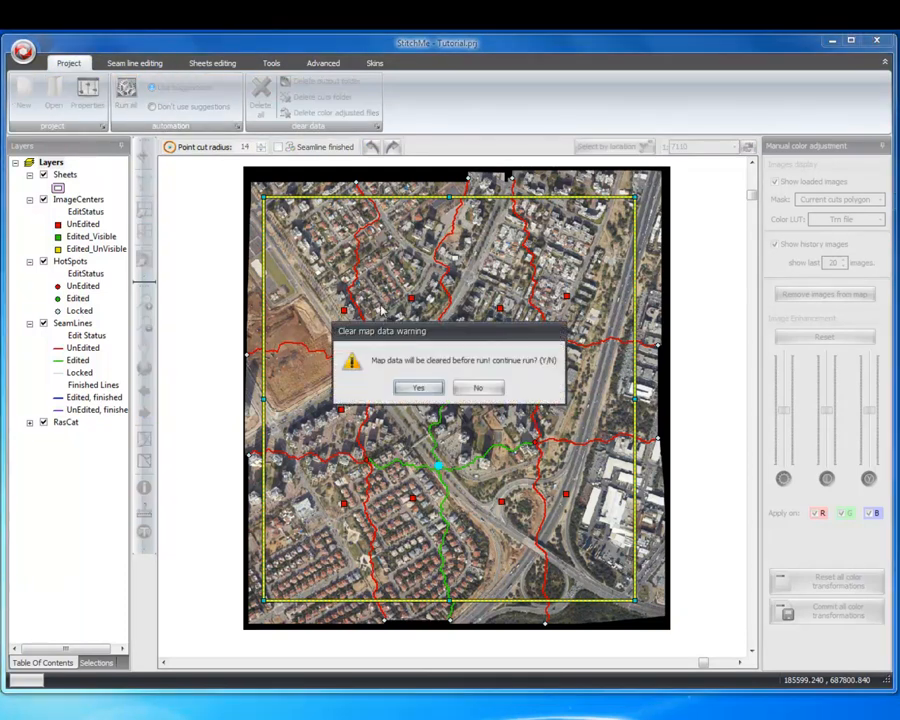
left_click(417, 389)
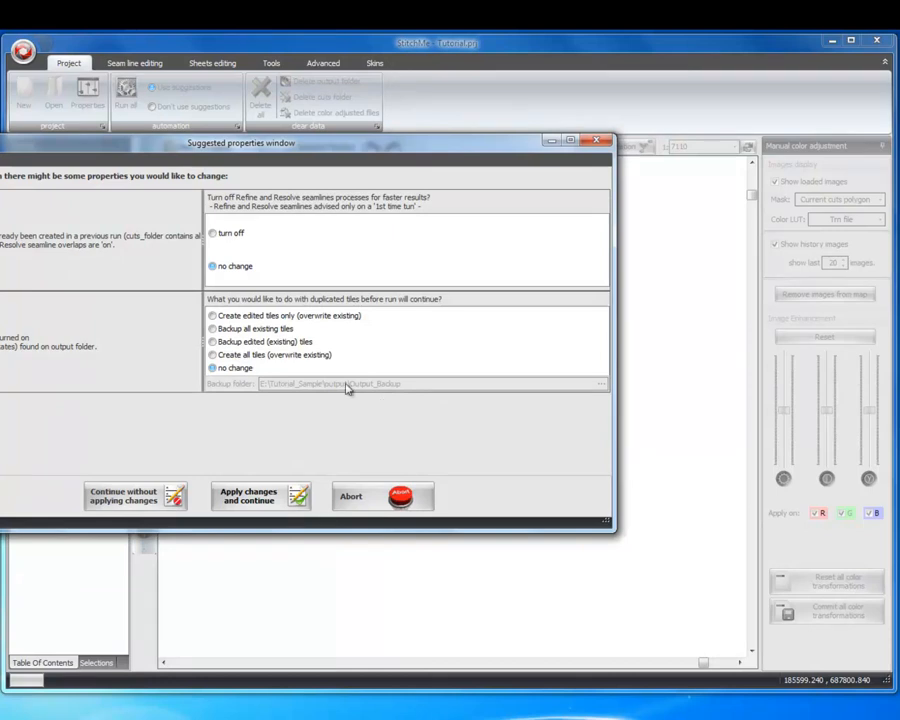
left_click(228, 342)
left_click(224, 237)
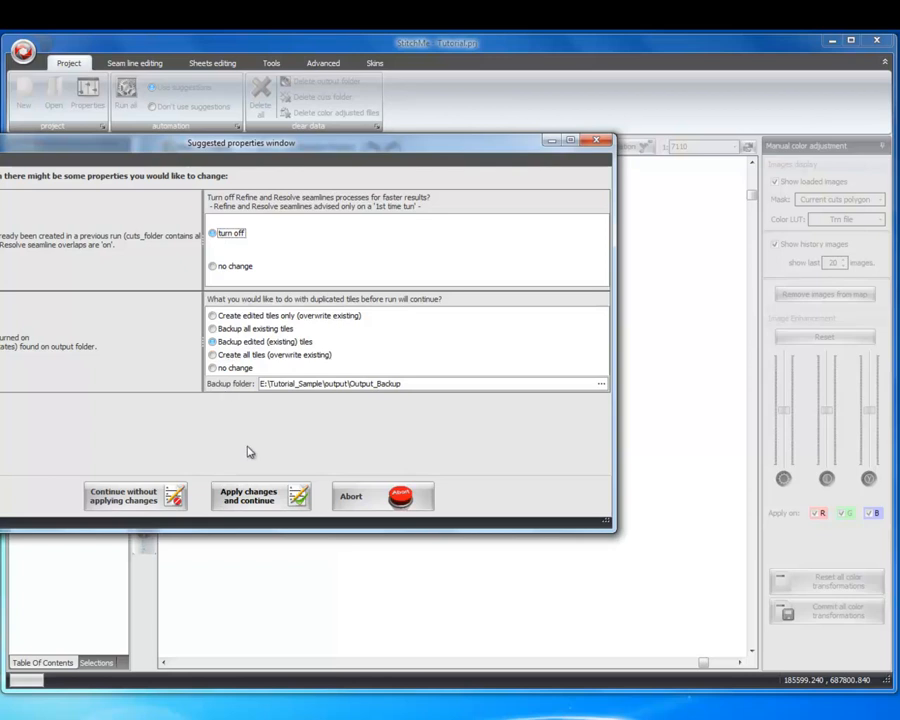
left_click(252, 500)
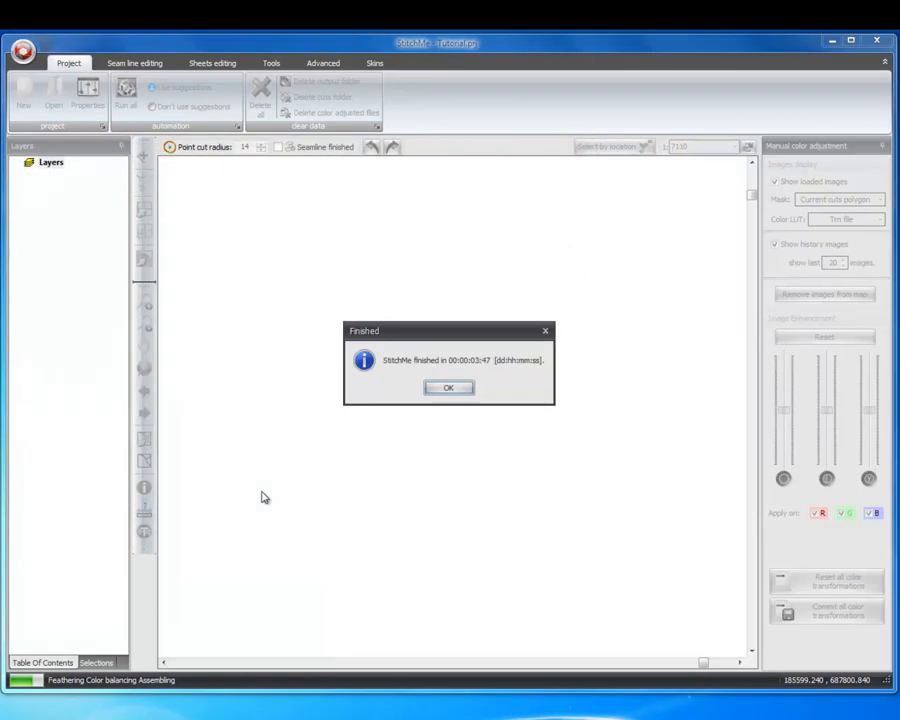
left_click(437, 389)
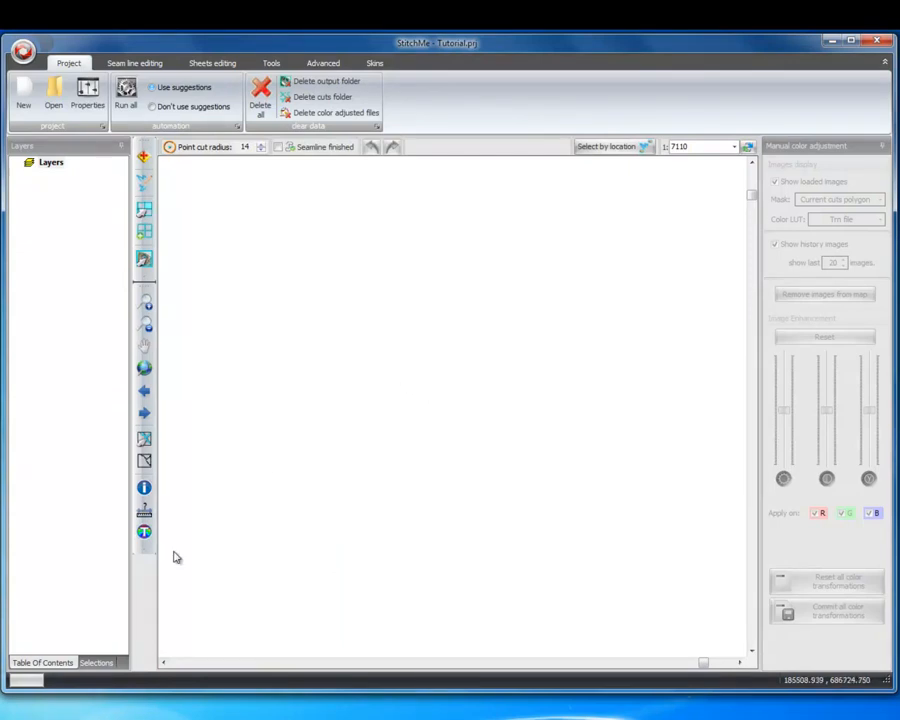
Switch to the Tutorial_Sample folder in File Explorer and open the output image Tutorial_1 in IrfanView.
key("alt+Tab")
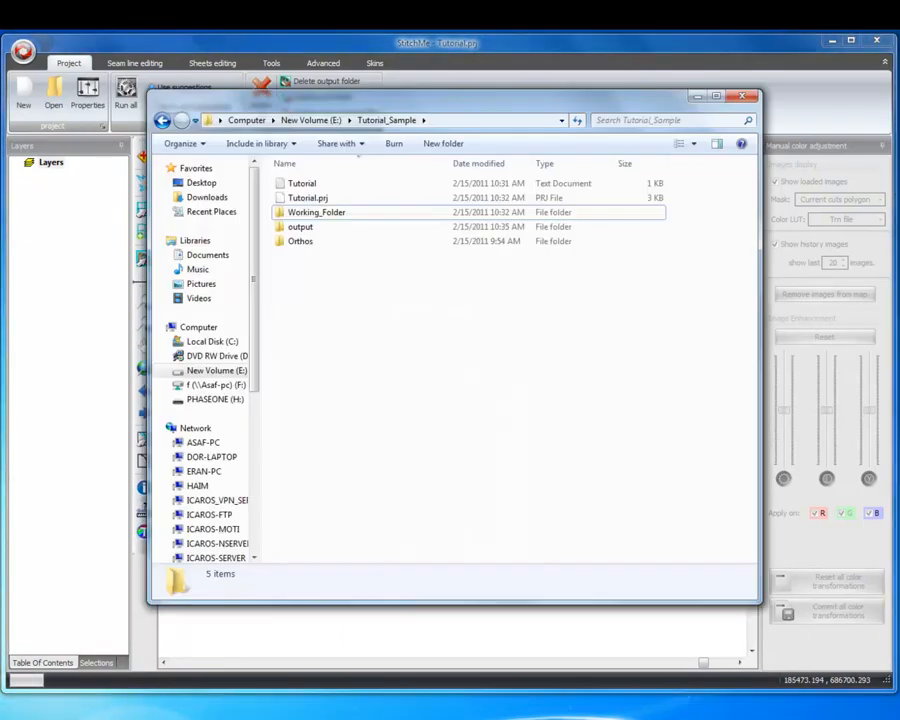
double_click(303, 228)
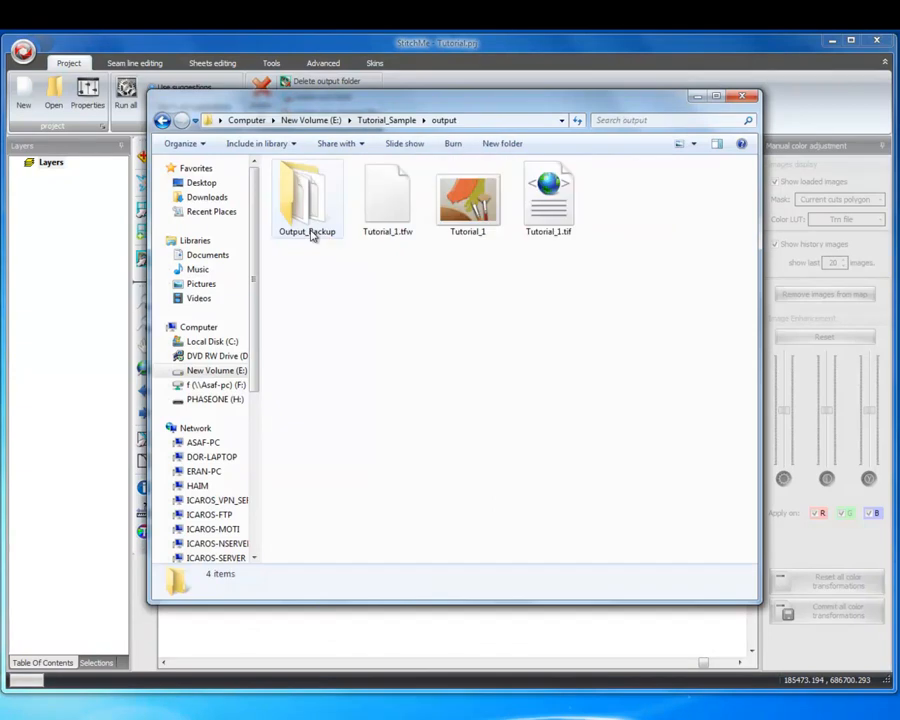
left_click(469, 218)
right_click(469, 216)
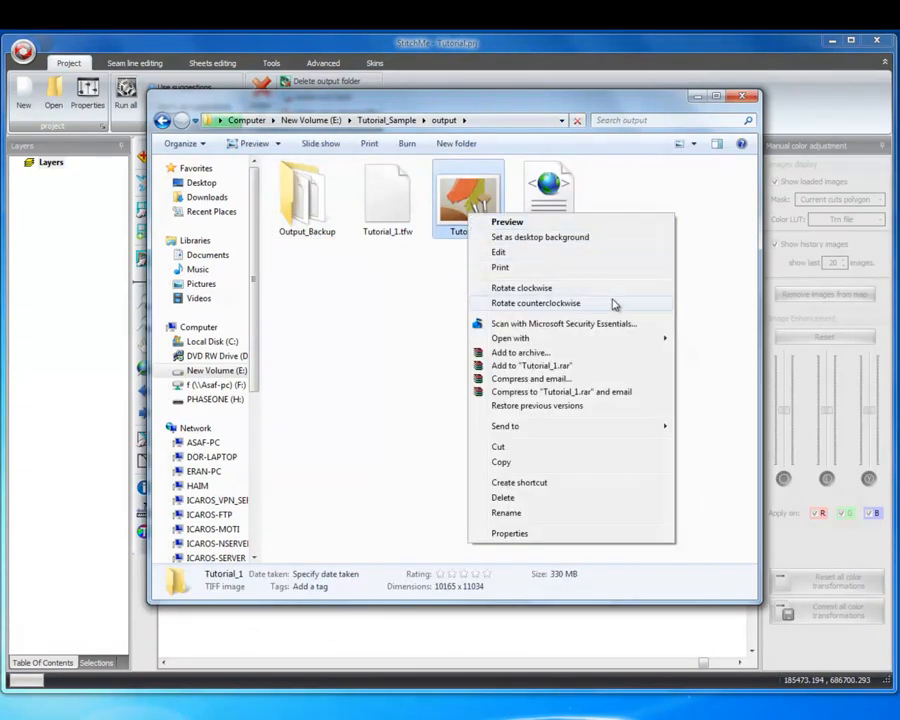
mouse_move(620, 339)
left_click(705, 337)
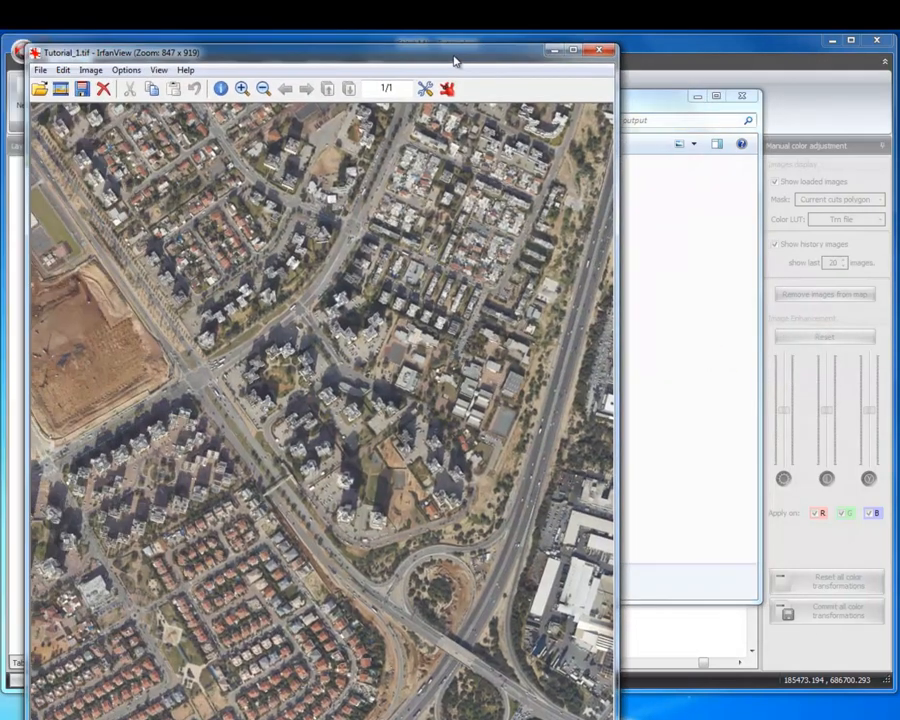
Zoom in on the buildings just north of the main intersection to inspect the finished mosaic.
left_click_drag(455, 58, 475, 46)
left_click_drag(206, 248, 270, 334)
scroll(353, 329, "up", 1)
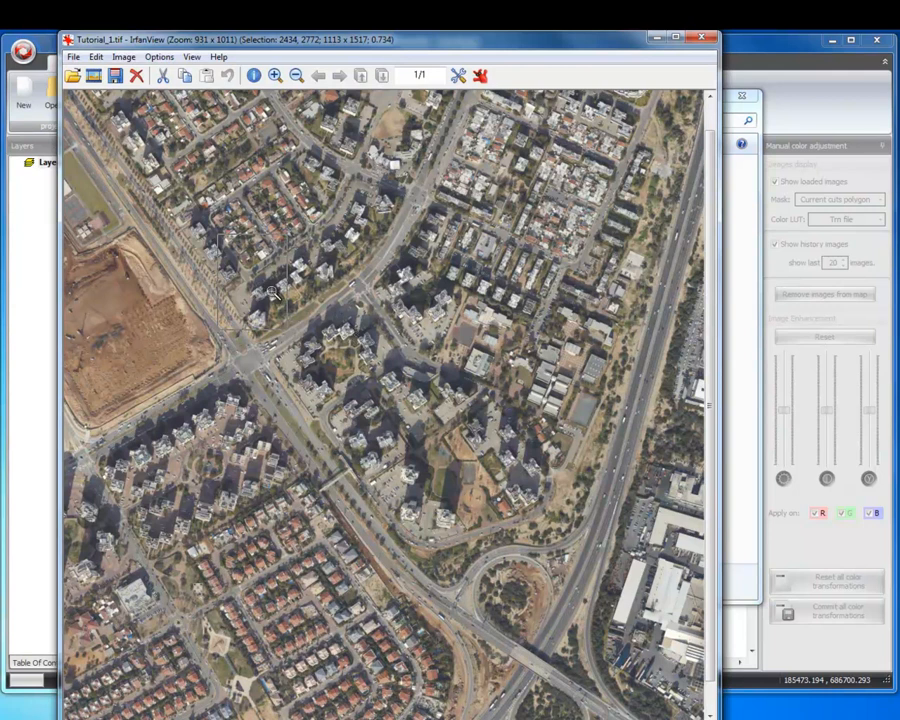
left_click(252, 275)
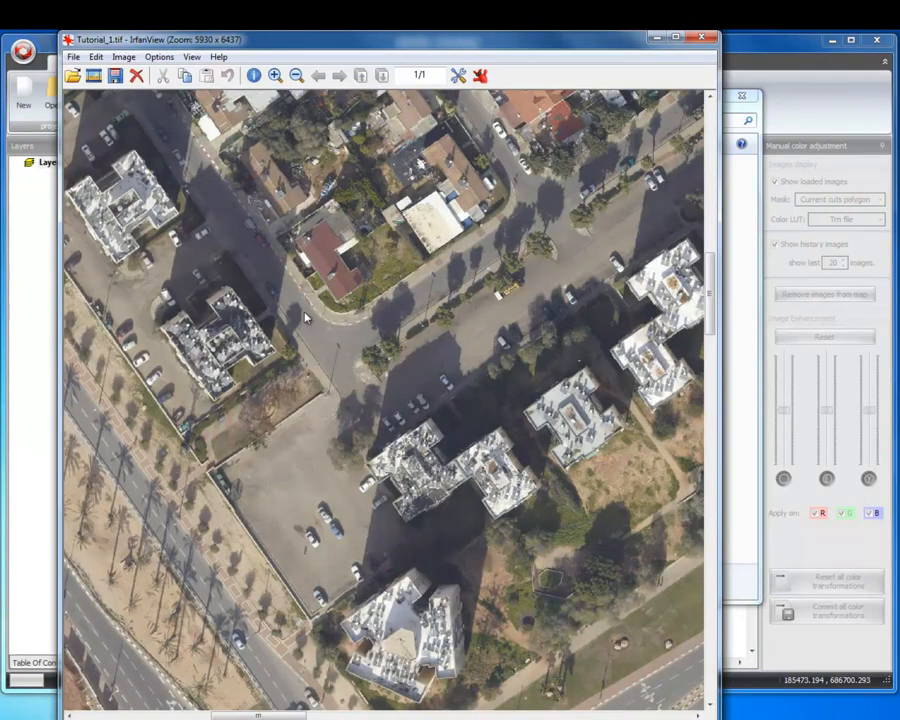